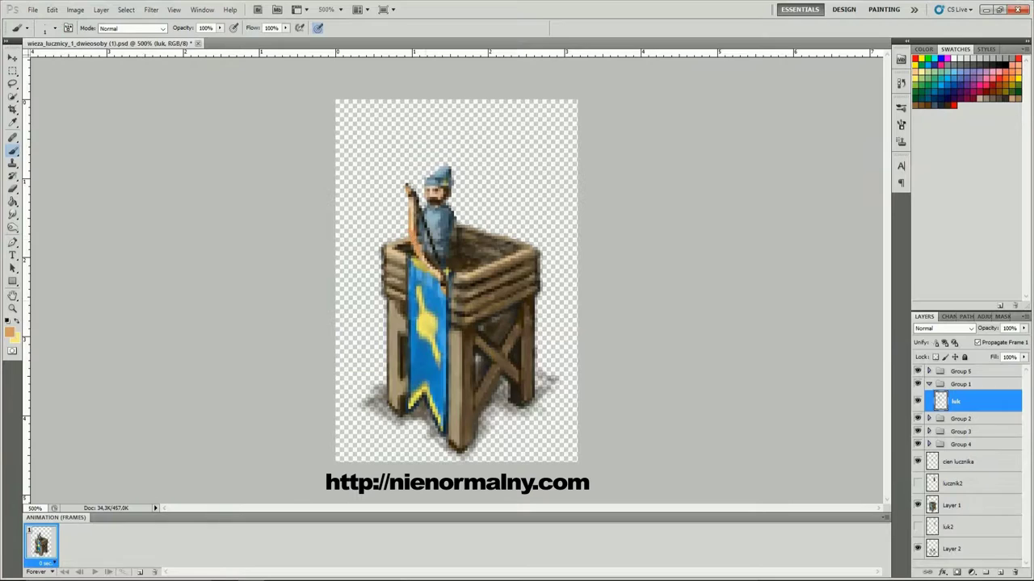
# Duplicate a bow layer and show a different bowstring pose for comparison
pyautogui.click(607, 182)
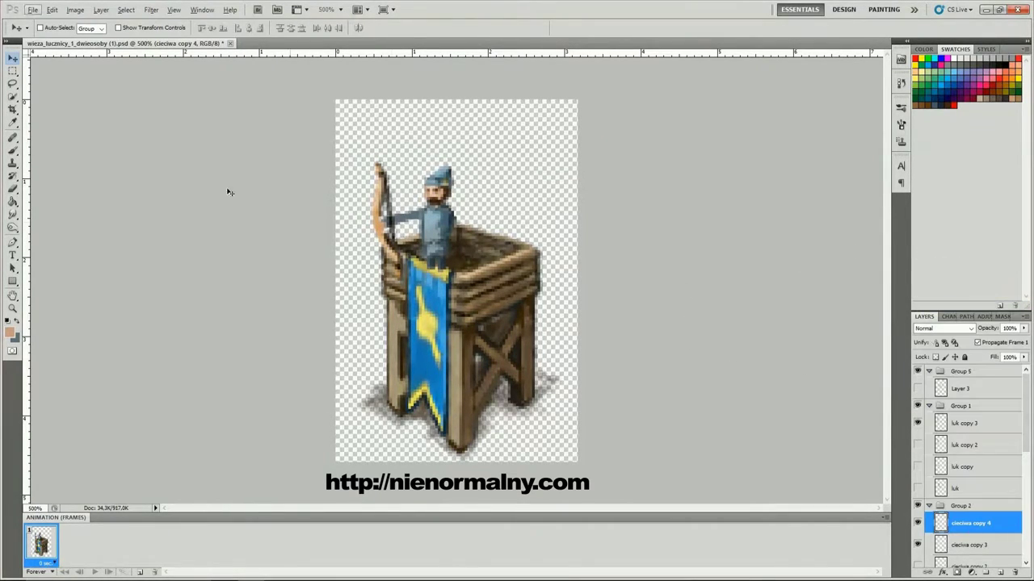
pyautogui.click(917, 546)
# Duplicate the bow as luk copy 4 and try rotating it further back
pyautogui.press('e')
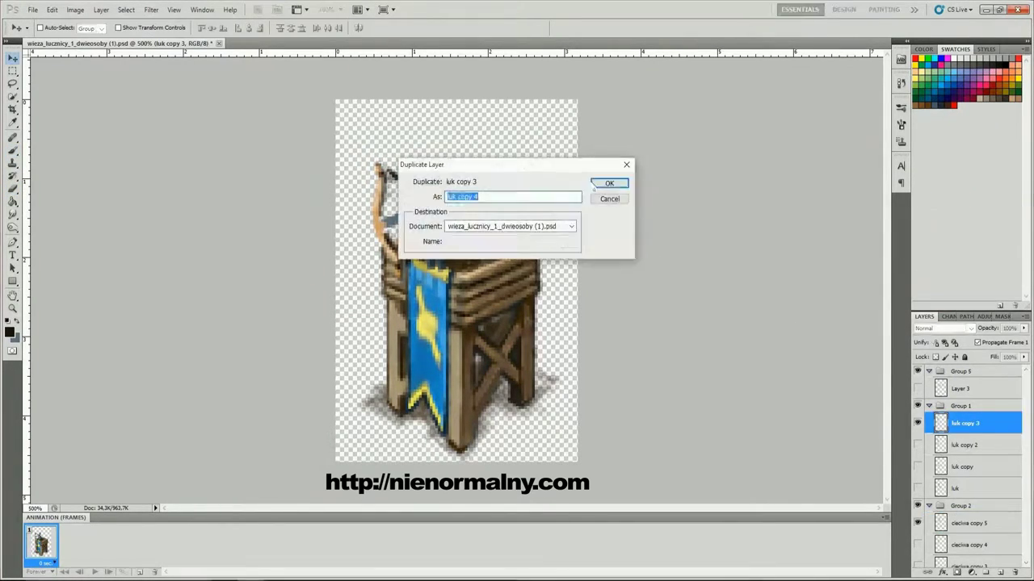
pyautogui.press('Return')
pyautogui.hotkey('ctrl', 't')
pyautogui.moveTo(415, 174); pyautogui.dragTo(410, 206)
pyautogui.press('Escape')
pyautogui.press('b')
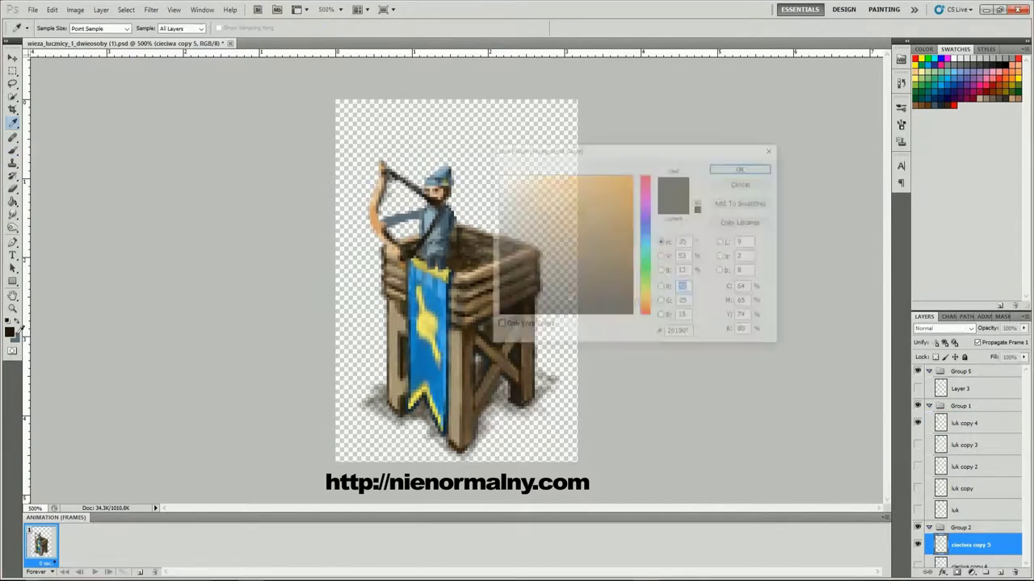
pyautogui.hotkey('alt', '[')
pyautogui.hotkey('alt', '[')
pyautogui.hotkey('alt', '[')
pyautogui.hotkey('alt', '[')
pyautogui.hotkey('alt', '[')
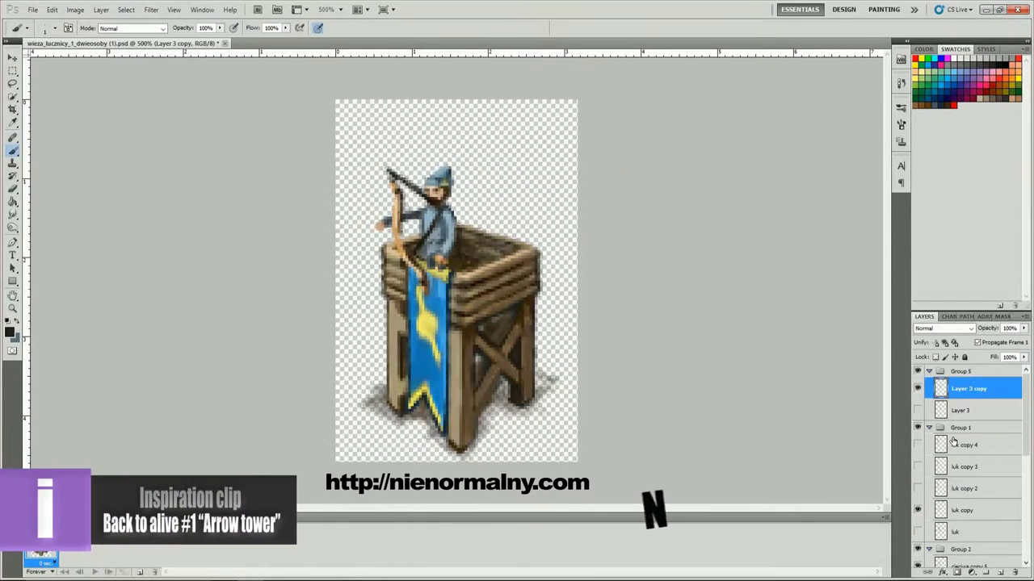
# Make two copies of the arm layer, swap the visible bow pose, and transform the arm
pyautogui.hotkey('ctrl', 'j')
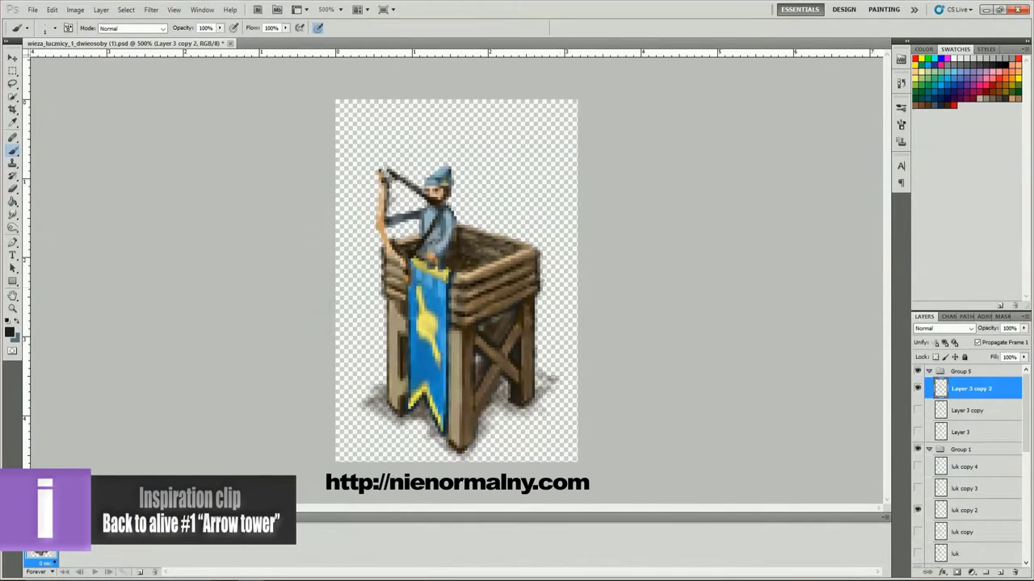
pyautogui.hotkey('ctrl', 'j')
pyautogui.click(917, 511)
pyautogui.click(917, 489)
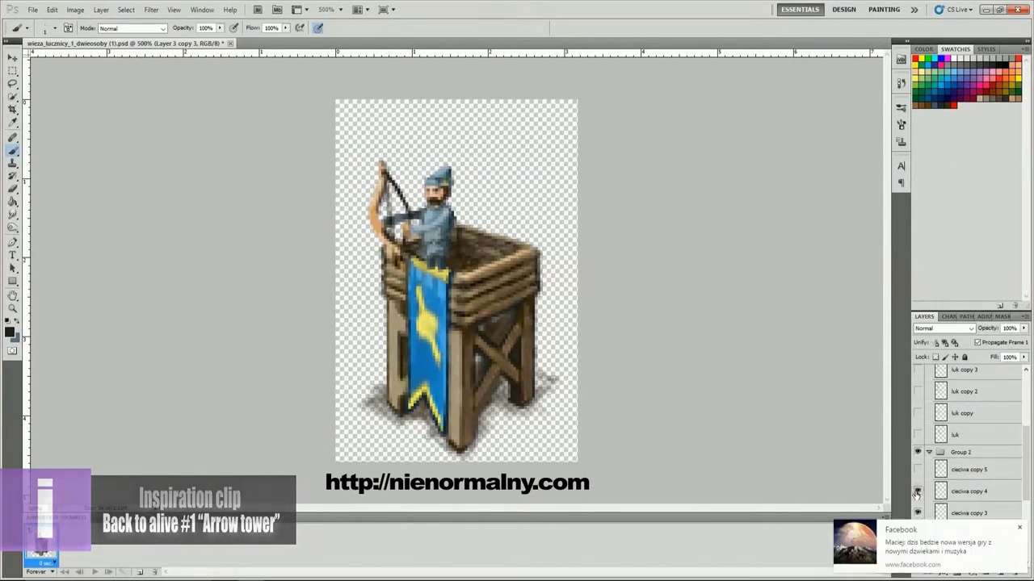
pyautogui.hotkey('ctrl', 't')
pyautogui.press('Return')
# Add a new empty layer and play the ten-frame 0.1-second animation preview
pyautogui.press('b')
pyautogui.hotkey('ctrl', 'shift', 'alt', 'n')
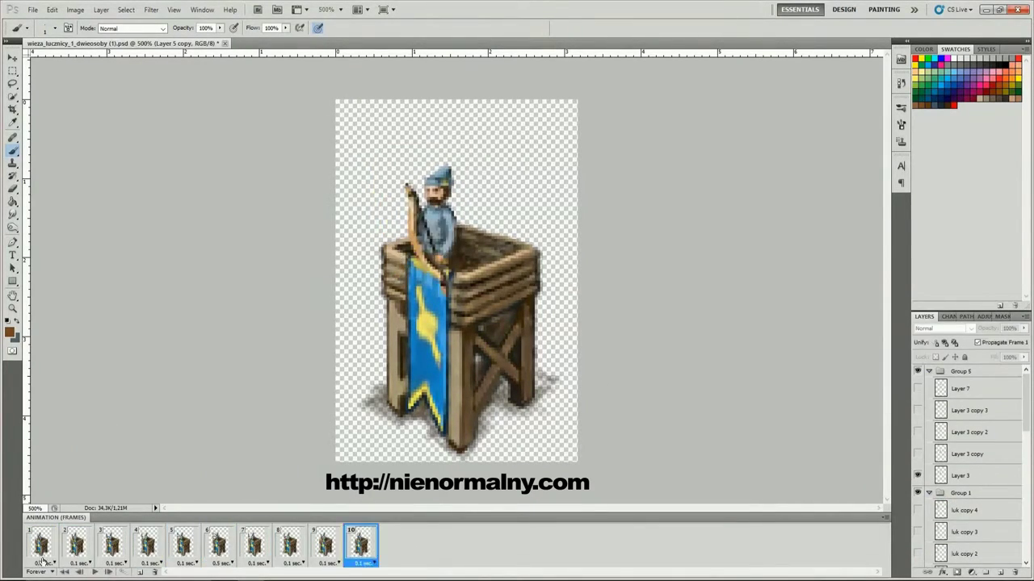
pyautogui.click(95, 572)
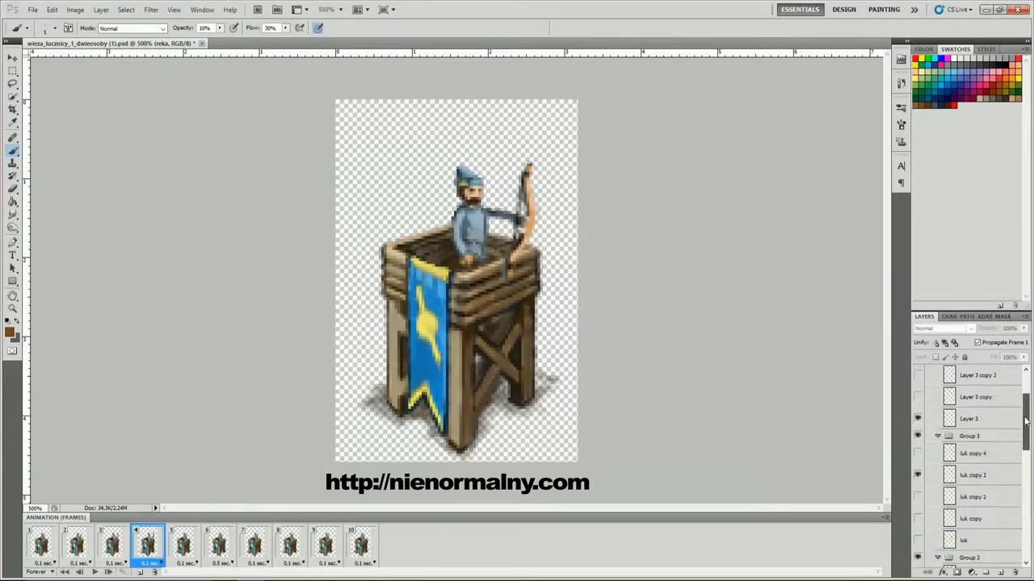
pyautogui.moveTo(1026, 421); pyautogui.dragTo(1025, 400)
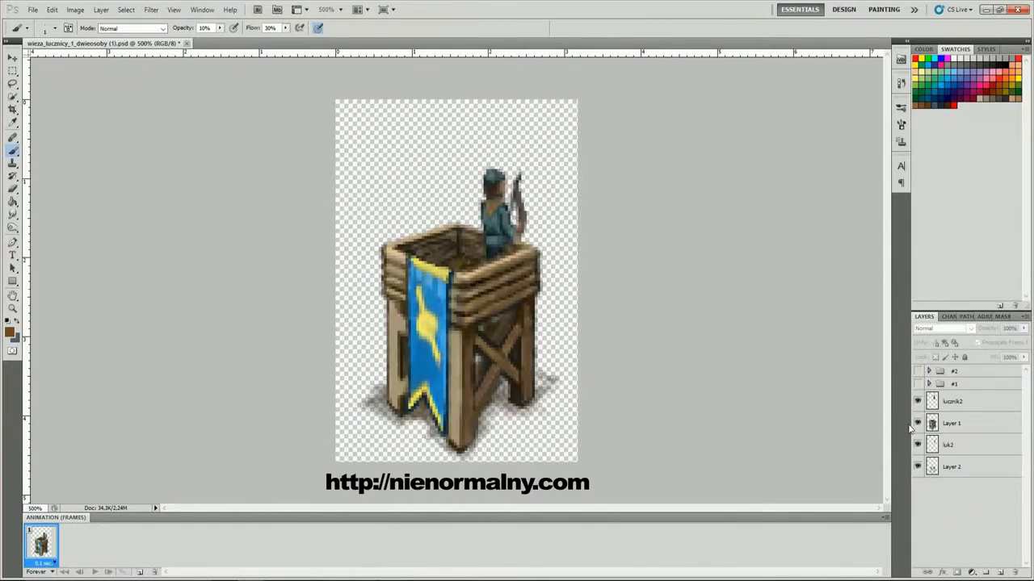
# Select the second archer's body layer, add a new layer above it, and group his layers
pyautogui.keyDown('ctrl'); pyautogui.click(515, 226); pyautogui.keyUp('ctrl')
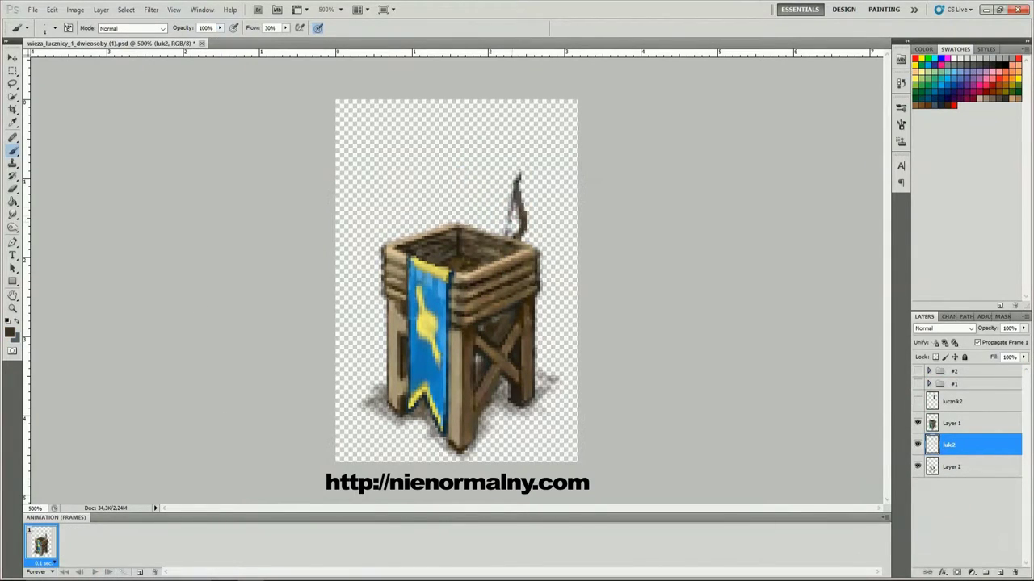
pyautogui.keyDown('ctrl'); pyautogui.click(517, 232); pyautogui.keyUp('ctrl')
pyautogui.keyDown('alt'); pyautogui.click(510, 227); pyautogui.keyUp('alt')
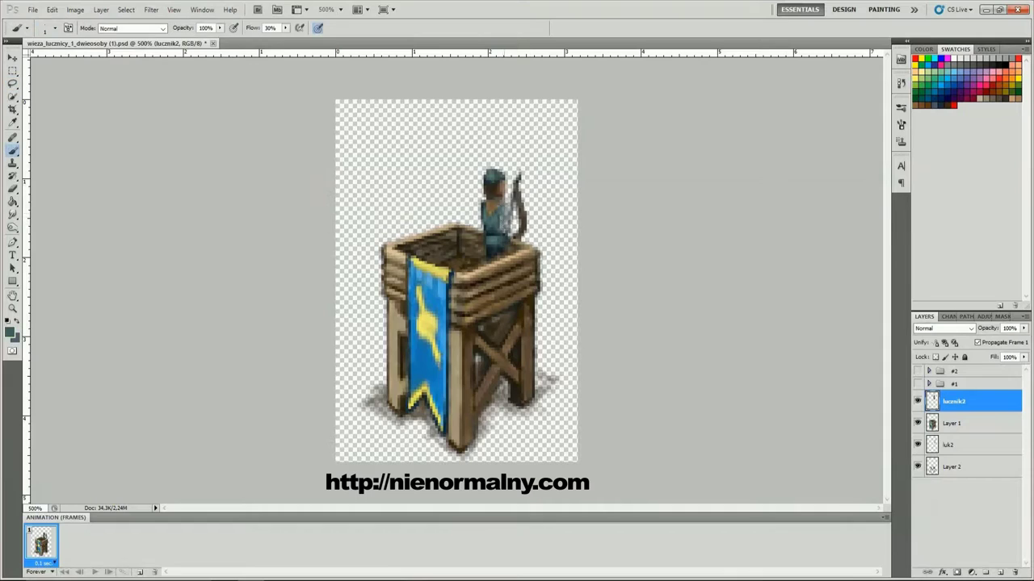
pyautogui.hotkey('ctrl', 'shift', 'alt', 'n')
pyautogui.press('v')
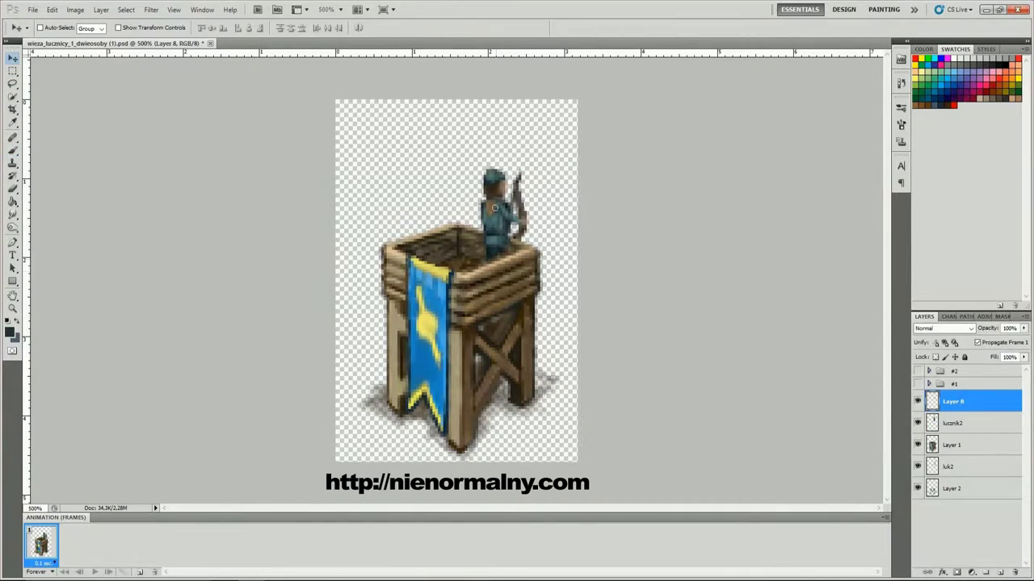
pyautogui.press('F2')
# Duplicate and slightly rotate the arm layer, then duplicate the bow as luk2 copy 3
pyautogui.press('Return')
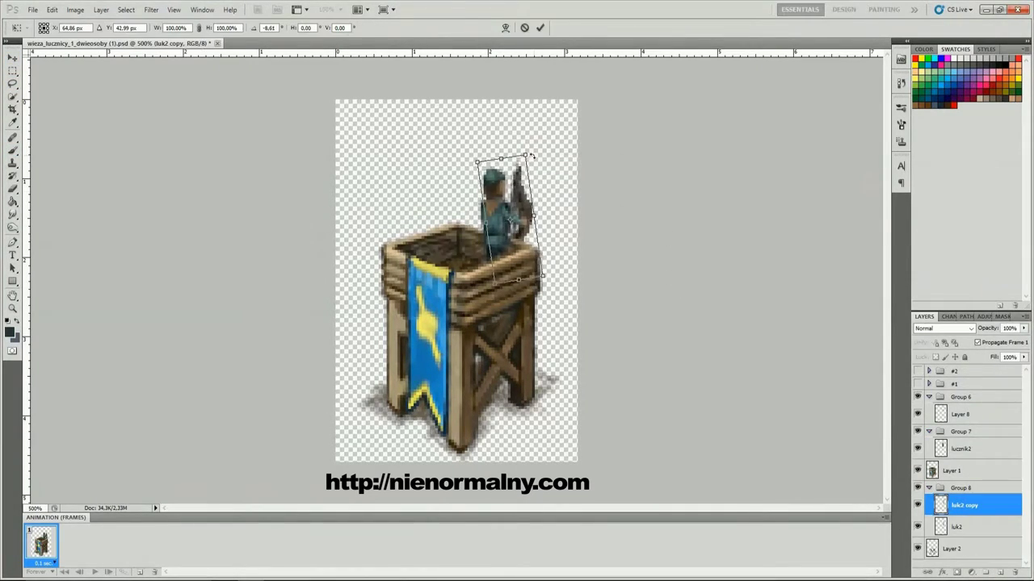
pyautogui.press('Return')
pyautogui.rightClick(969, 414)
pyautogui.click(934, 307)
pyautogui.press('Return')
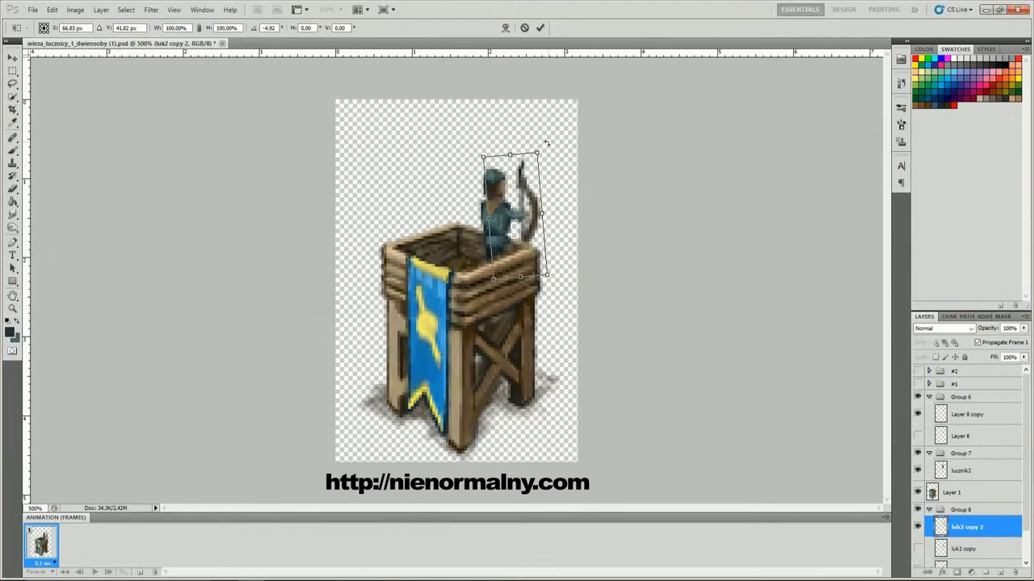
pyautogui.hotkey('ctrl', 't')
pyautogui.press('Return')
pyautogui.press('b')
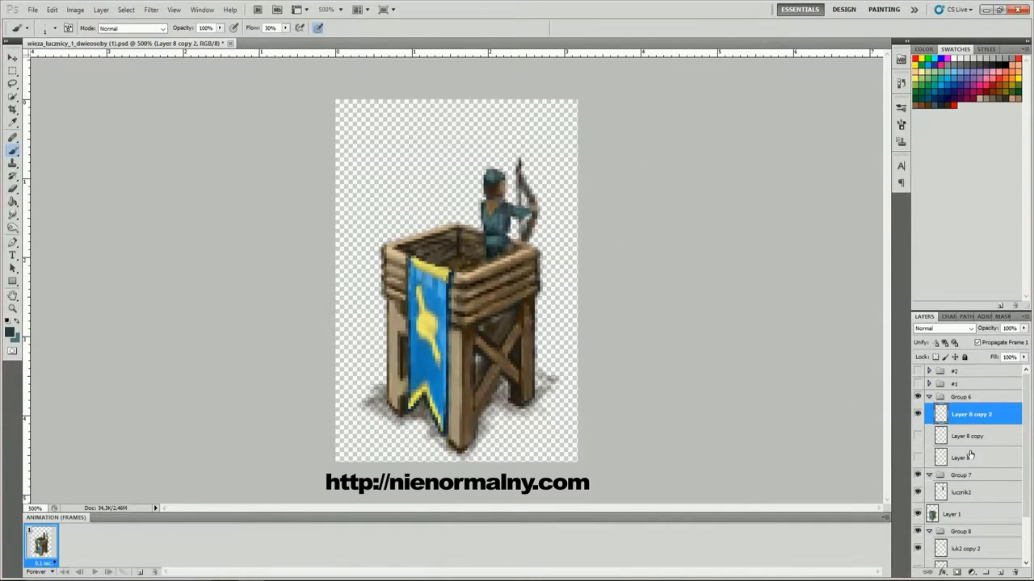
pyautogui.rightClick(965, 548)
pyautogui.click(934, 441)
pyautogui.press('Return')
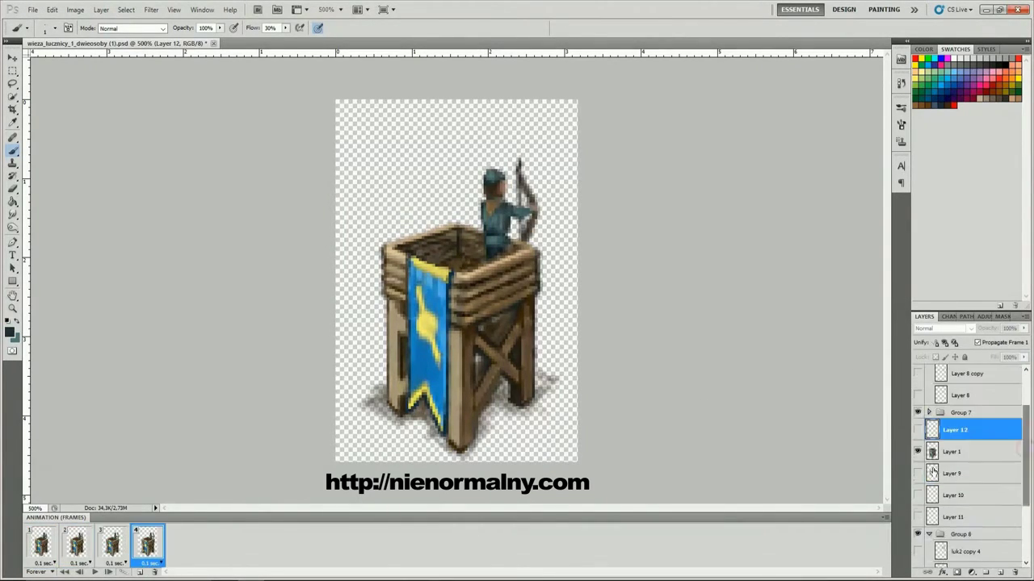
# Show Layers 10 and 11 in the current animation frame
pyautogui.scroll(-3, 933, 472)
pyautogui.click(917, 415)
pyautogui.click(917, 437)
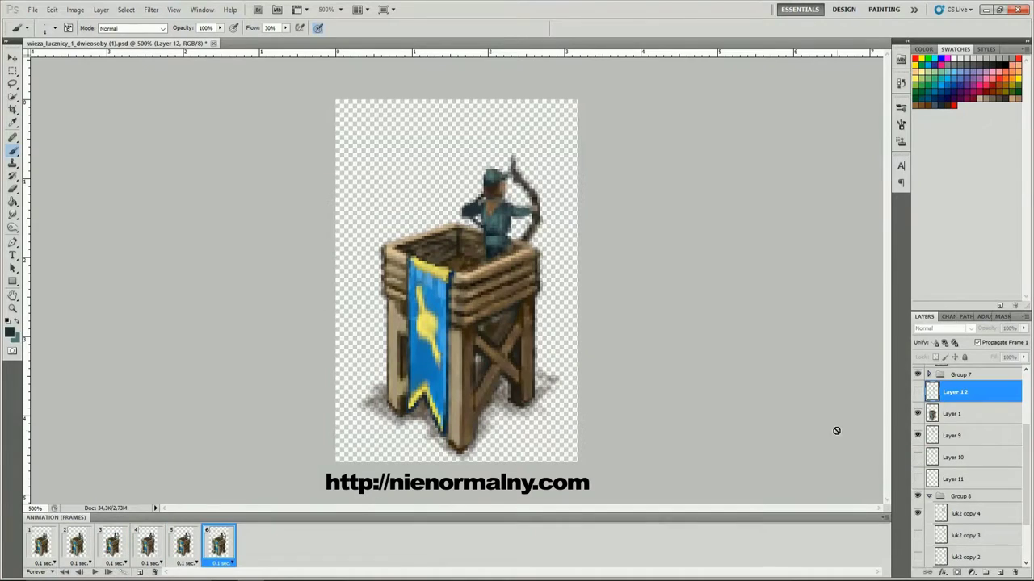
# Hold frame 5 for 0.5 sec and apply the mirrored placement of the Group 8 archer
pyautogui.click(186, 562)
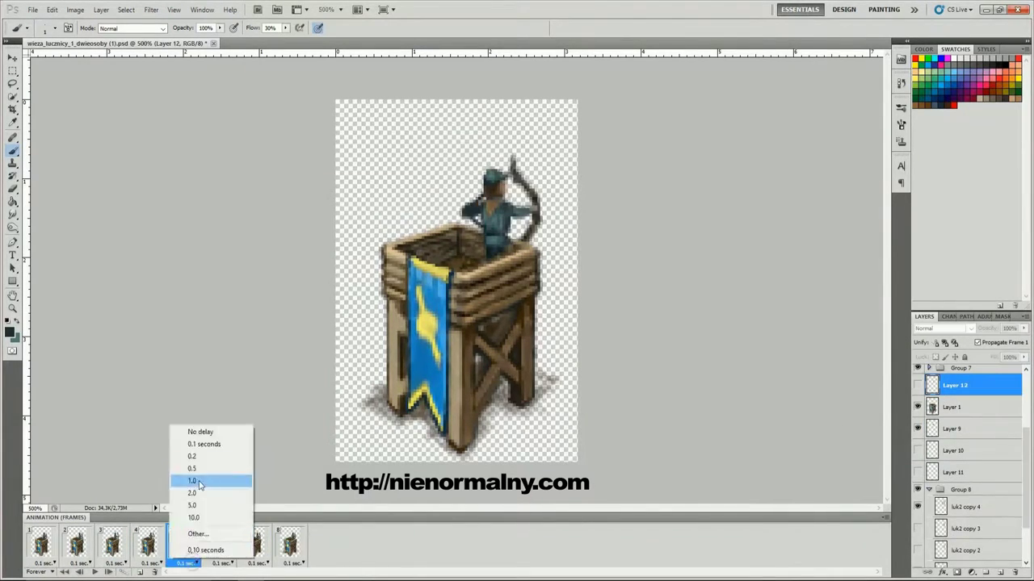
pyautogui.click(192, 468)
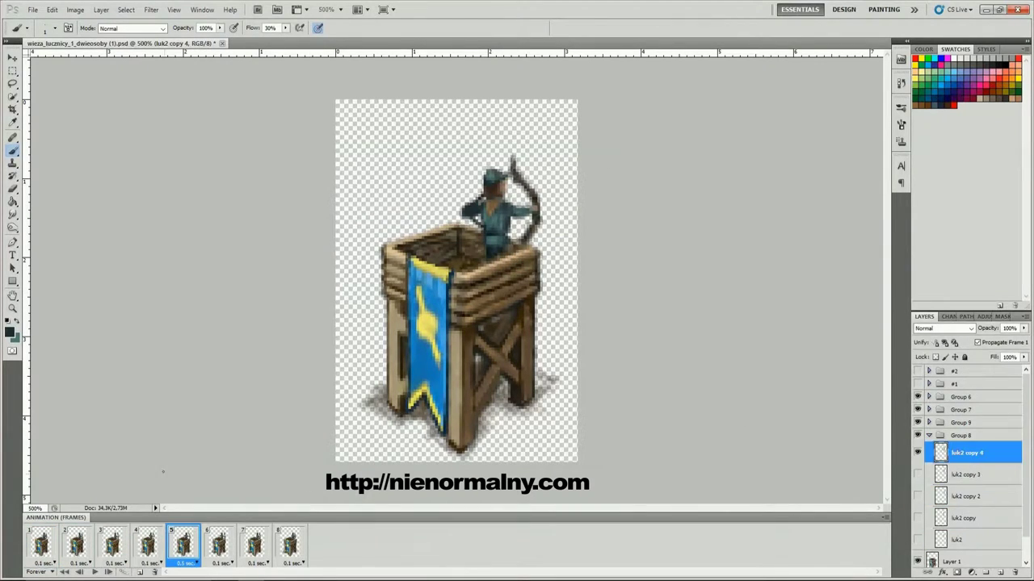
pyautogui.click(945, 436)
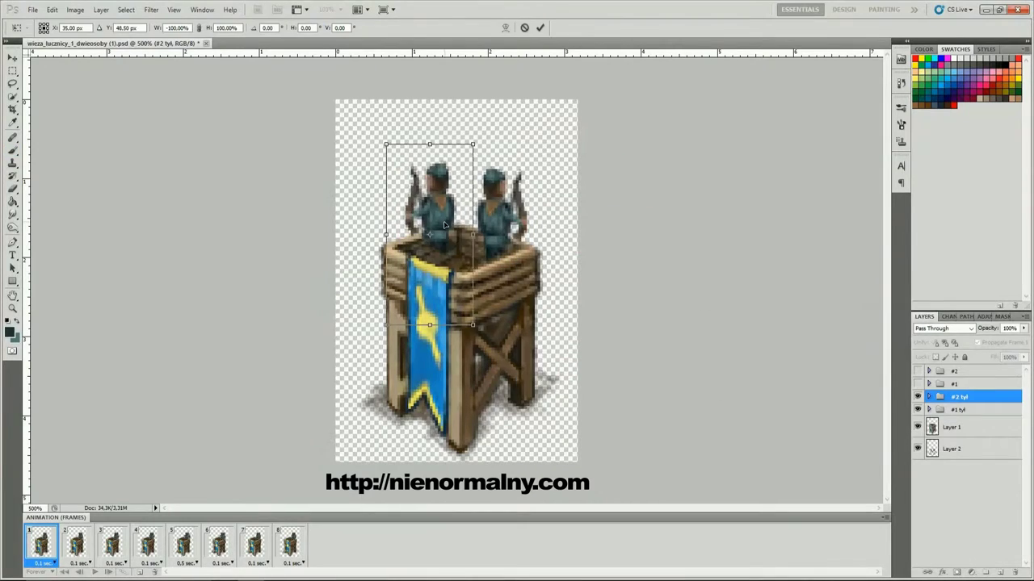
pyautogui.press('Return')
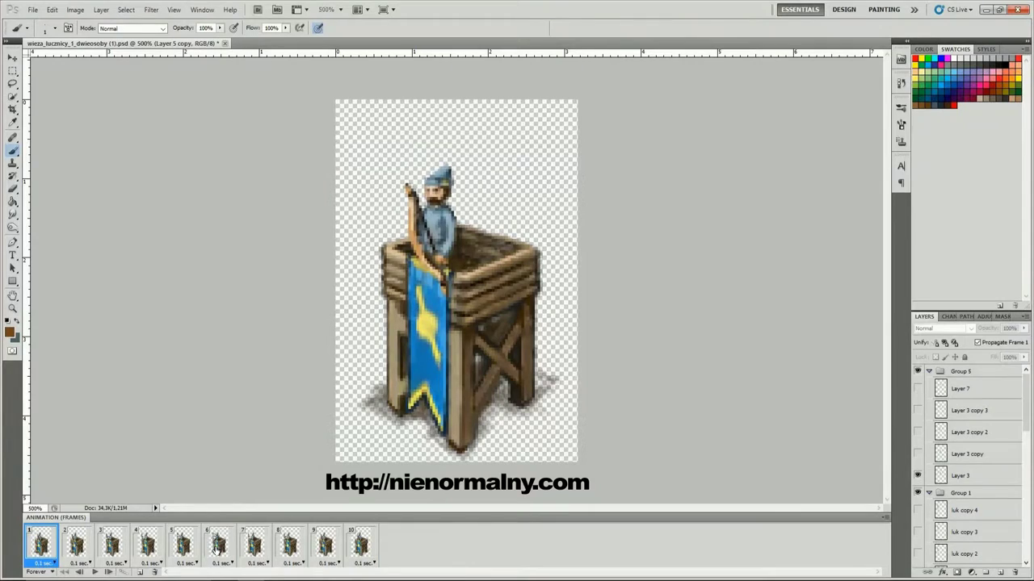
# Hold frame 6 for 0.5 sec, preview the animation, and stop on frame 1
pyautogui.click(217, 548)
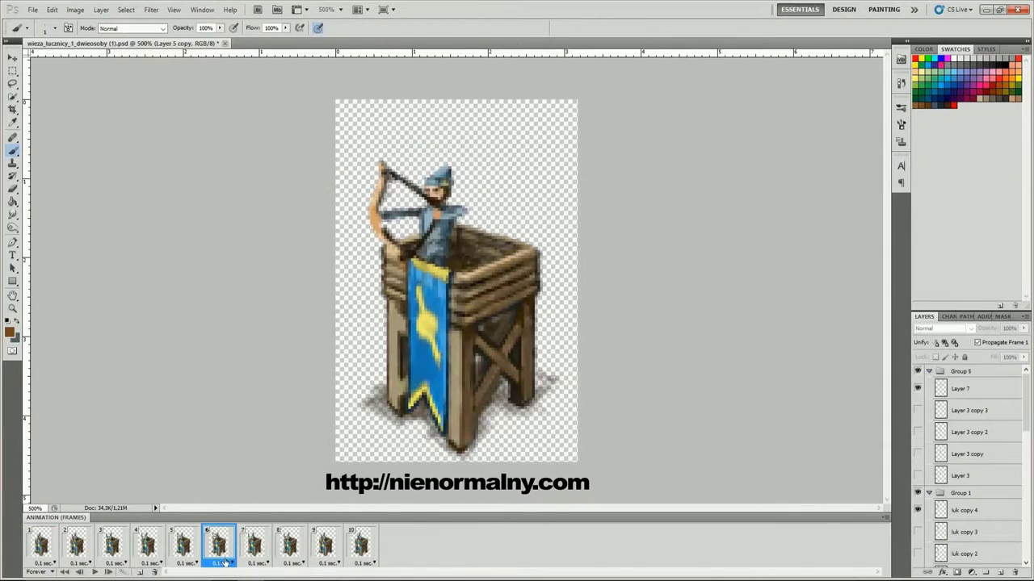
pyautogui.click(224, 562)
pyautogui.click(230, 470)
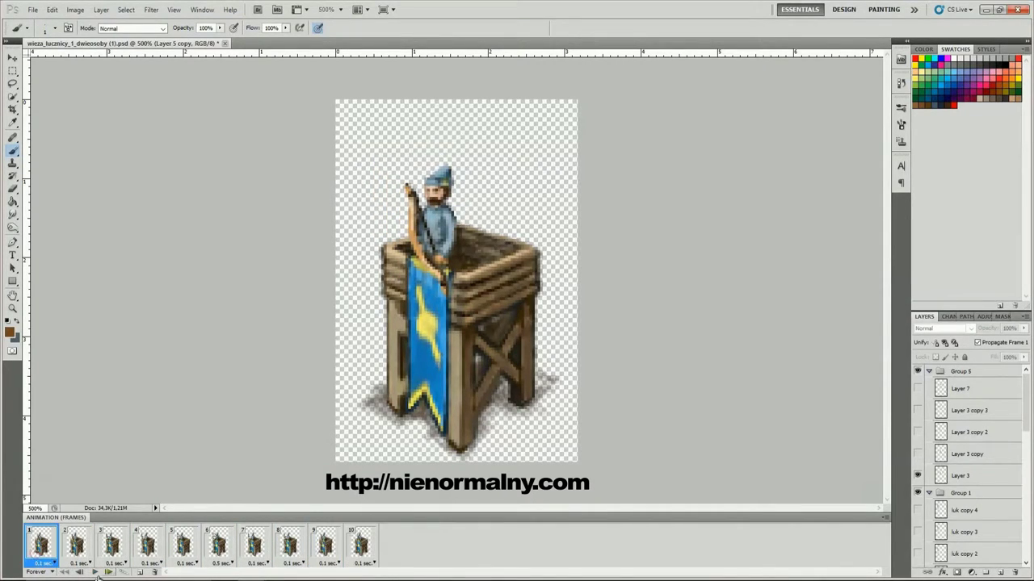
pyautogui.click(95, 572)
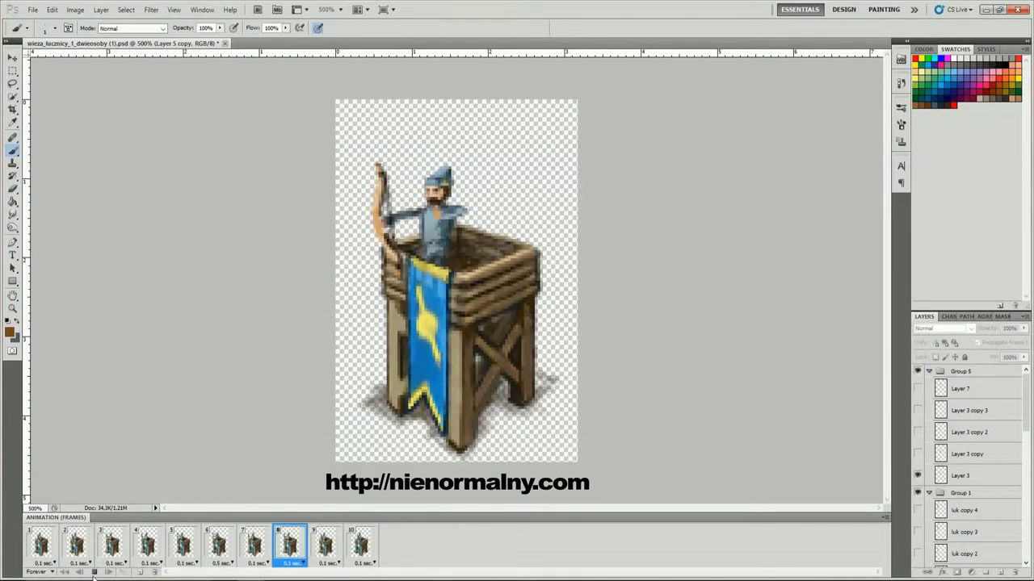
pyautogui.click(53, 554)
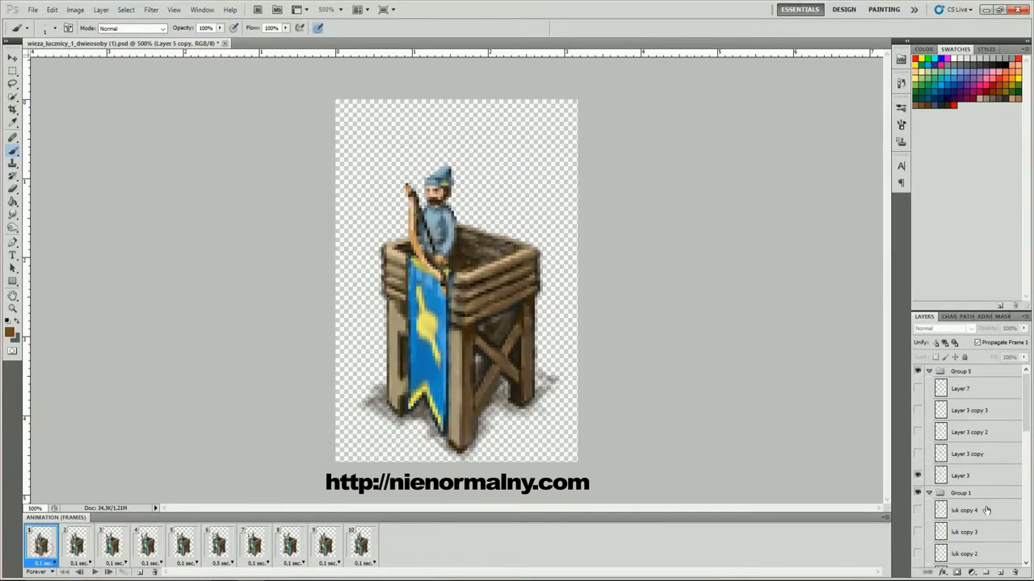
# Group the archer's layers as #1 and add a horizontally flipped duplicate #2
pyautogui.hotkey('ctrl', 'g')
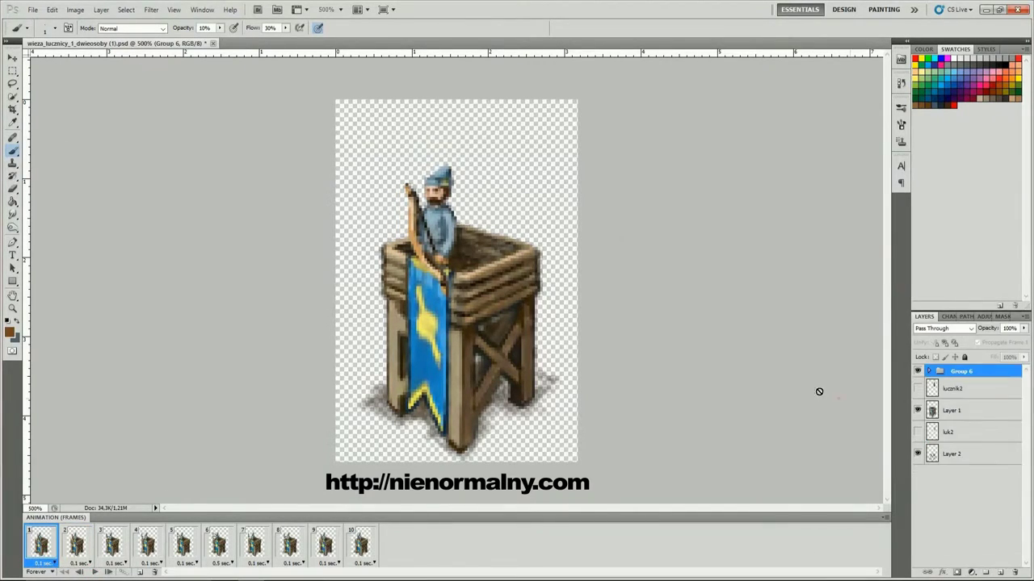
pyautogui.doubleClick(962, 370)
pyautogui.write('#1')
pyautogui.press('Return')
pyautogui.press('Return')
pyautogui.rightClick(438, 224)
pyautogui.click(474, 376)
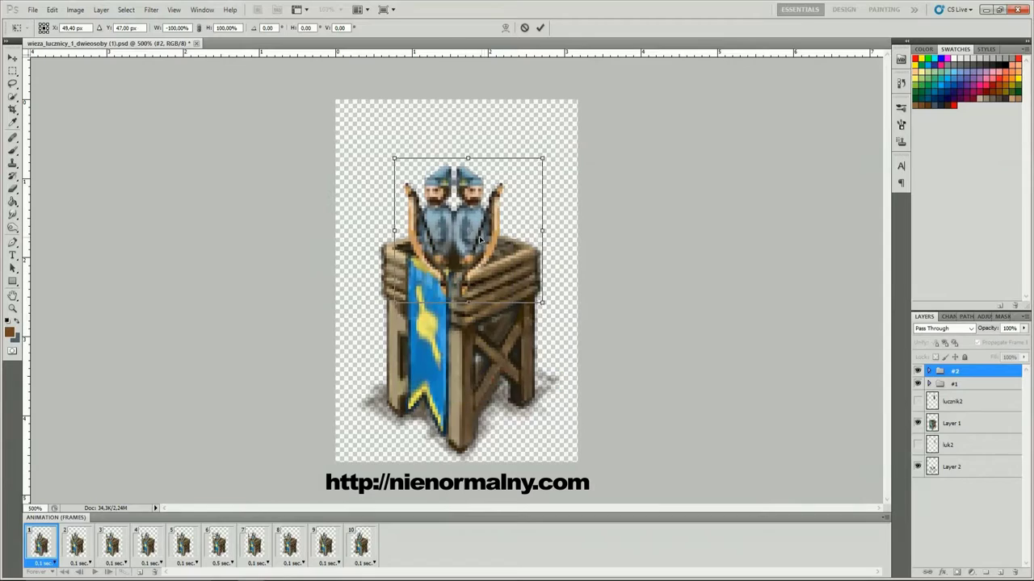
pyautogui.press('Return')
# Step through frames 2–6, setting the #2 archer's arm pose in each frame
pyautogui.click(77, 545)
pyautogui.click(929, 370)
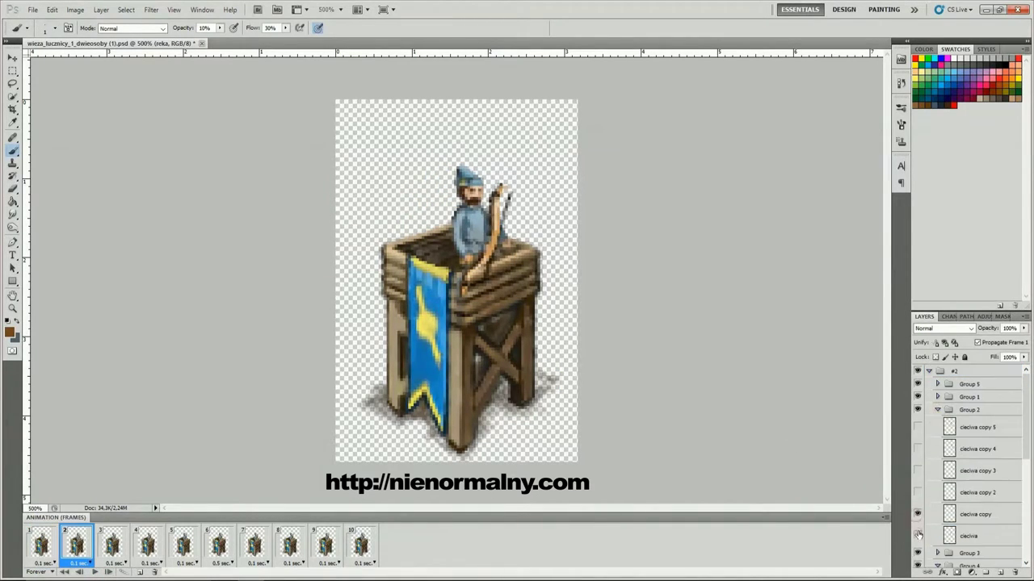
pyautogui.click(112, 545)
pyautogui.click(978, 491)
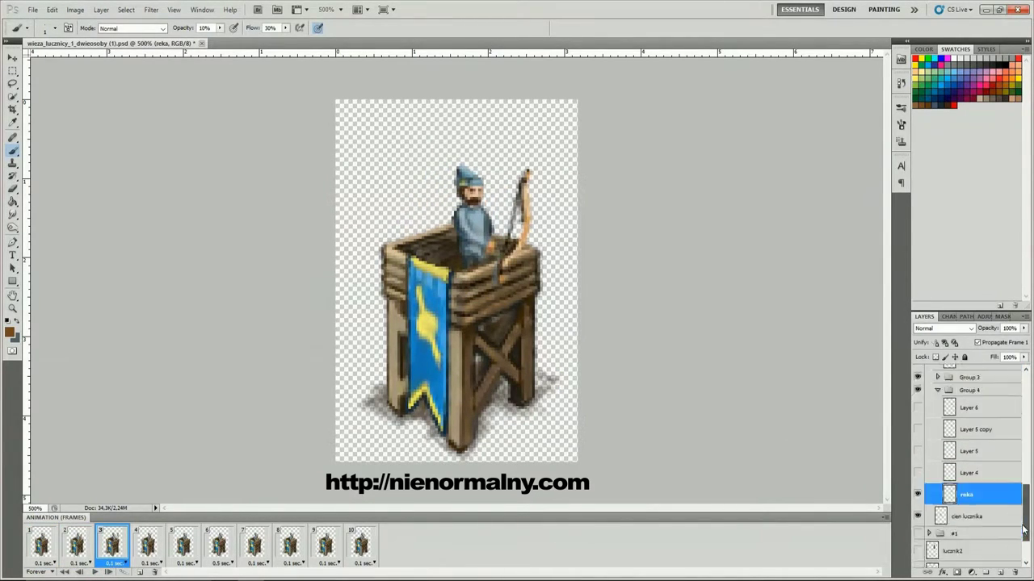
pyautogui.click(148, 545)
pyautogui.moveTo(1027, 533); pyautogui.dragTo(1027, 461)
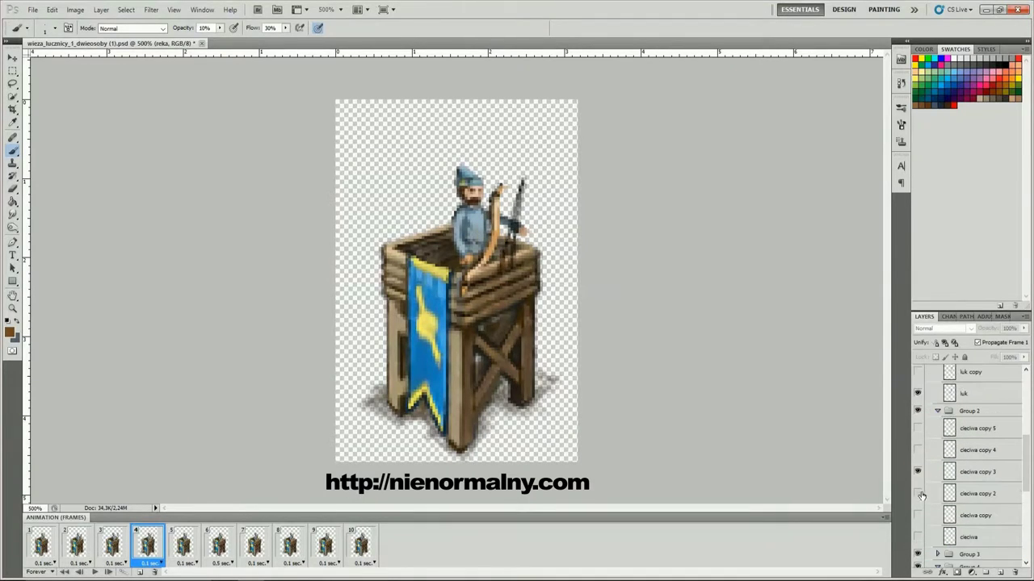
pyautogui.scroll(3, 970, 452)
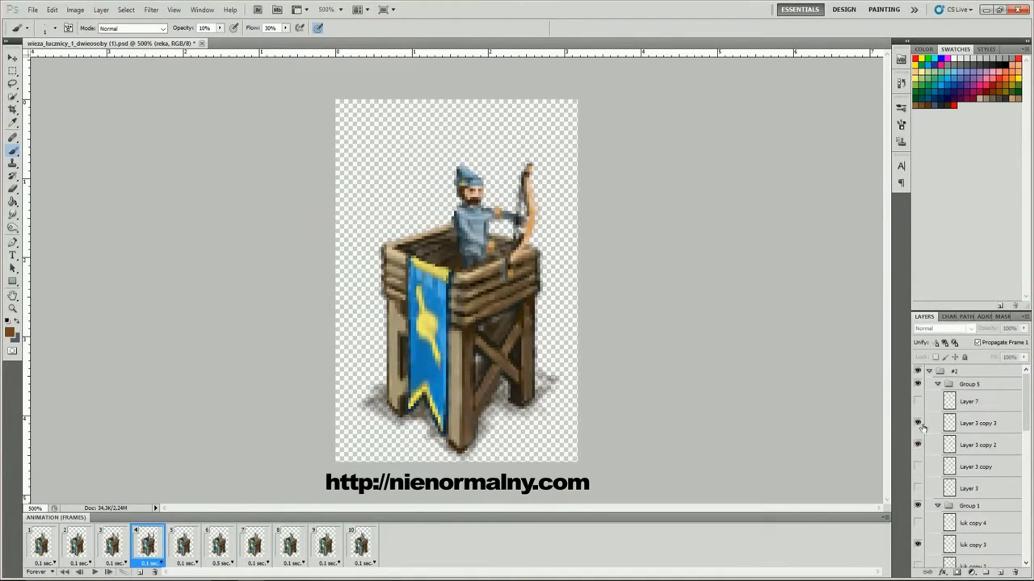
pyautogui.click(183, 545)
pyautogui.click(219, 545)
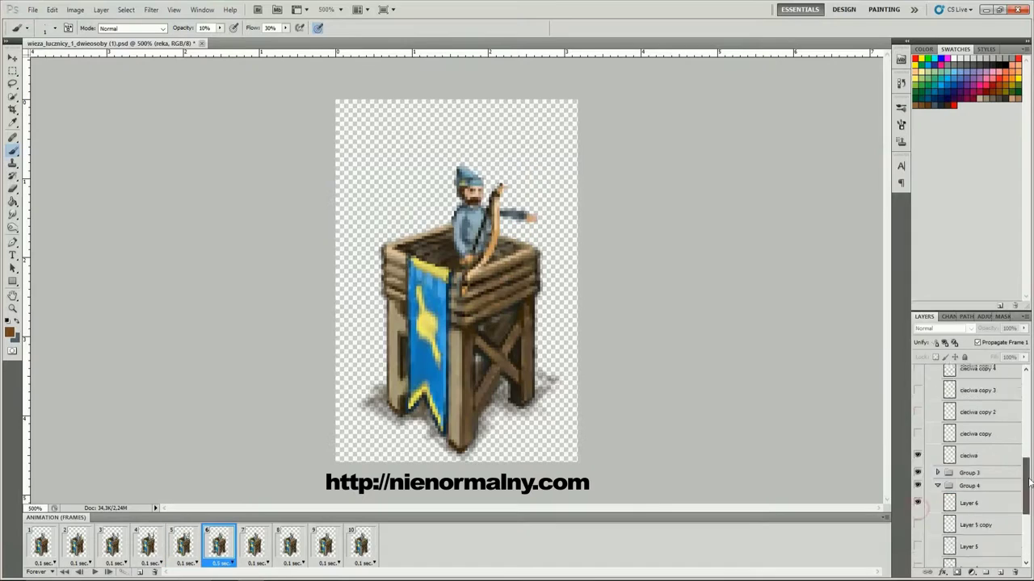
pyautogui.scroll(-5, 933, 452)
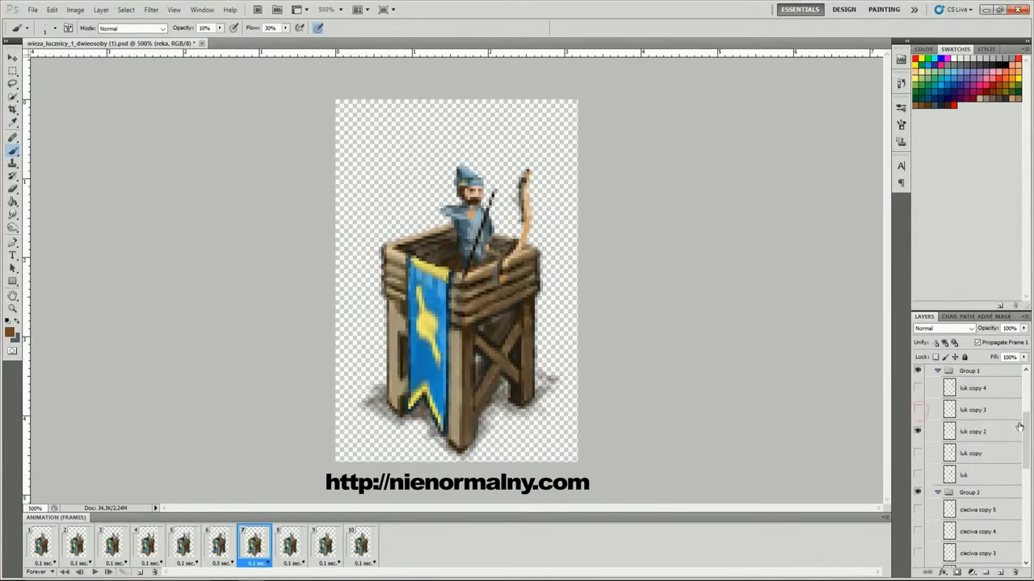
pyautogui.scroll(-4, 917, 490)
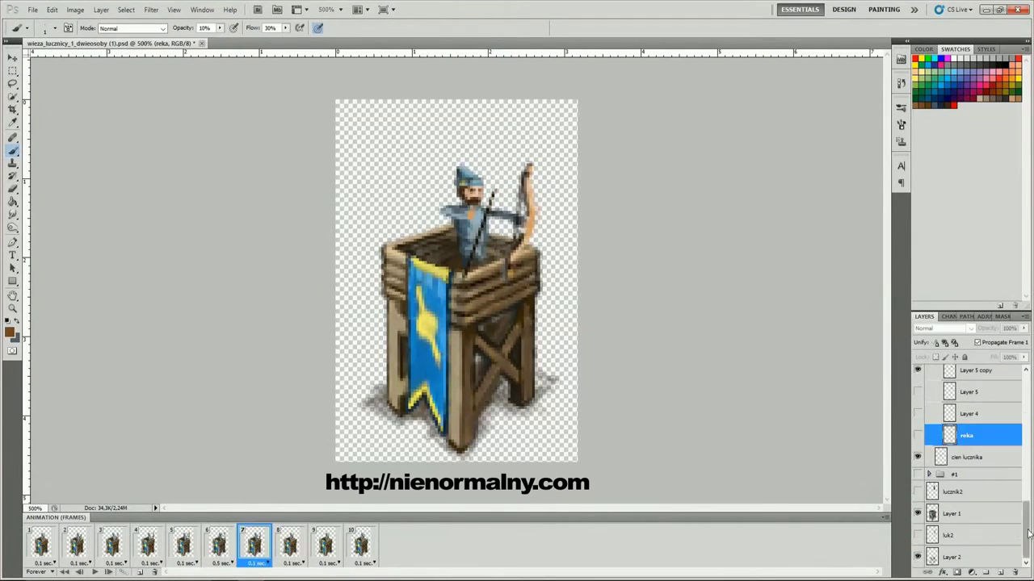
pyautogui.click(917, 497)
# Go to frame 9, play the preview, and select the luk2 bow layer
pyautogui.click(325, 545)
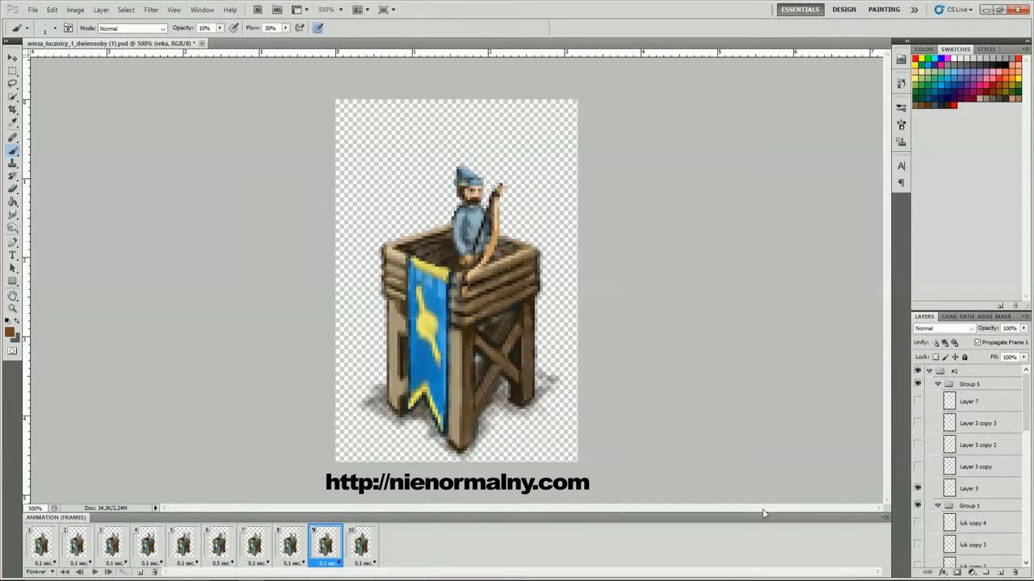
pyautogui.press('space')
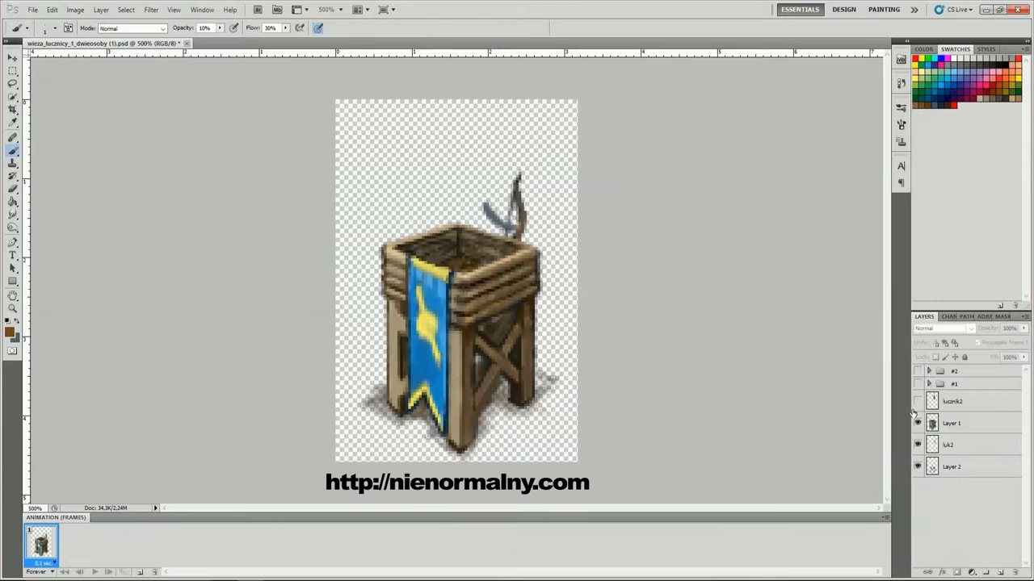
pyautogui.click(949, 444)
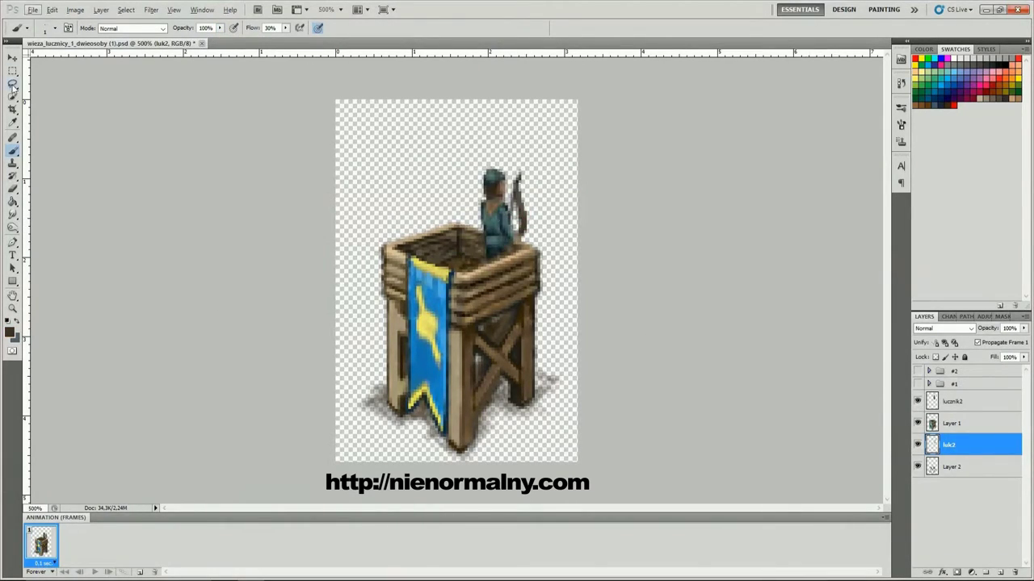
# Transform the luk2 bow and paint and adjust a new stroke on Layer 8
pyautogui.hotkey('ctrl', 't')
pyautogui.moveTo(537, 197); pyautogui.dragTo(533, 191)
pyautogui.click(957, 400)
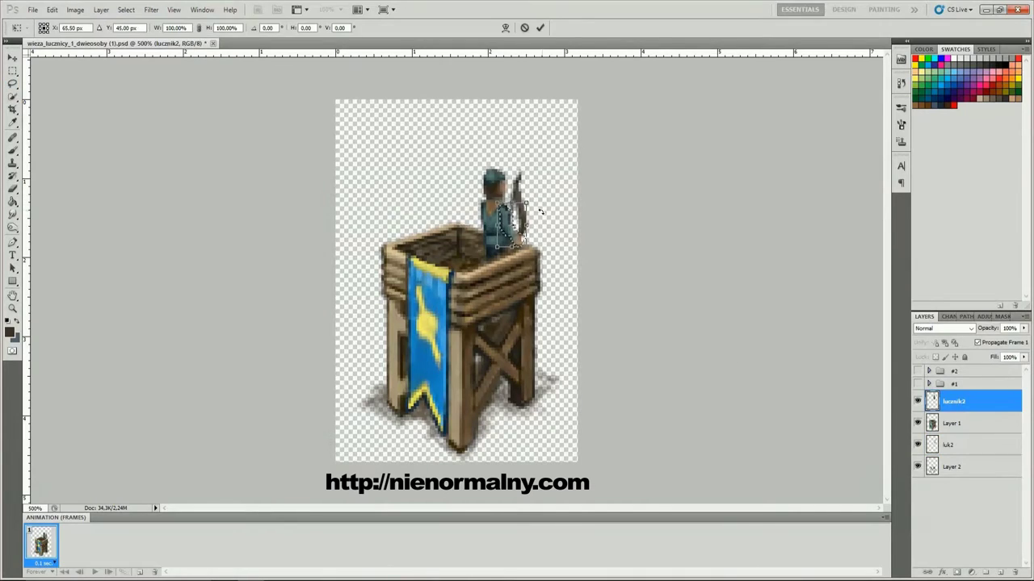
pyautogui.press('b')
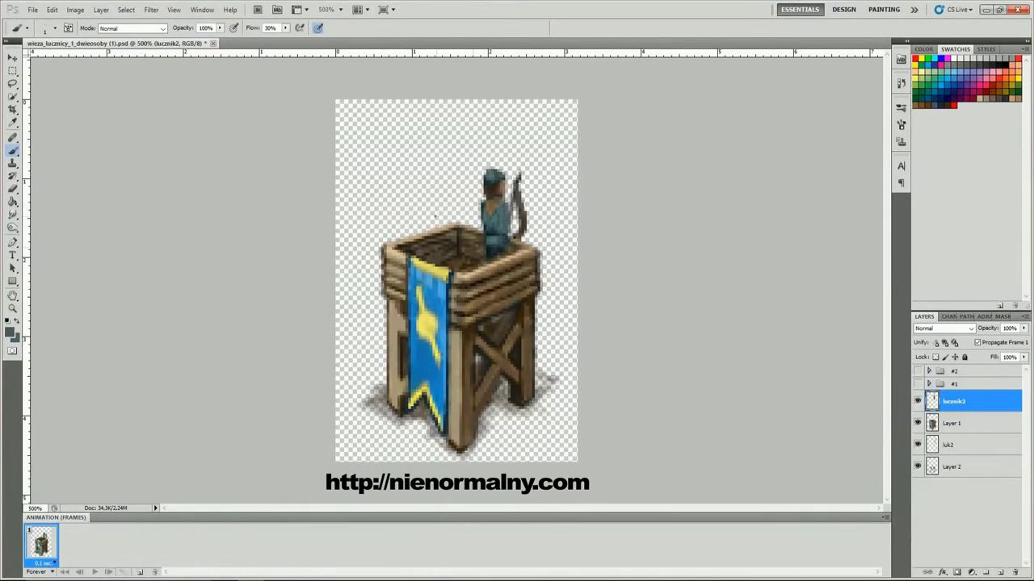
pyautogui.hotkey('ctrl', 't')
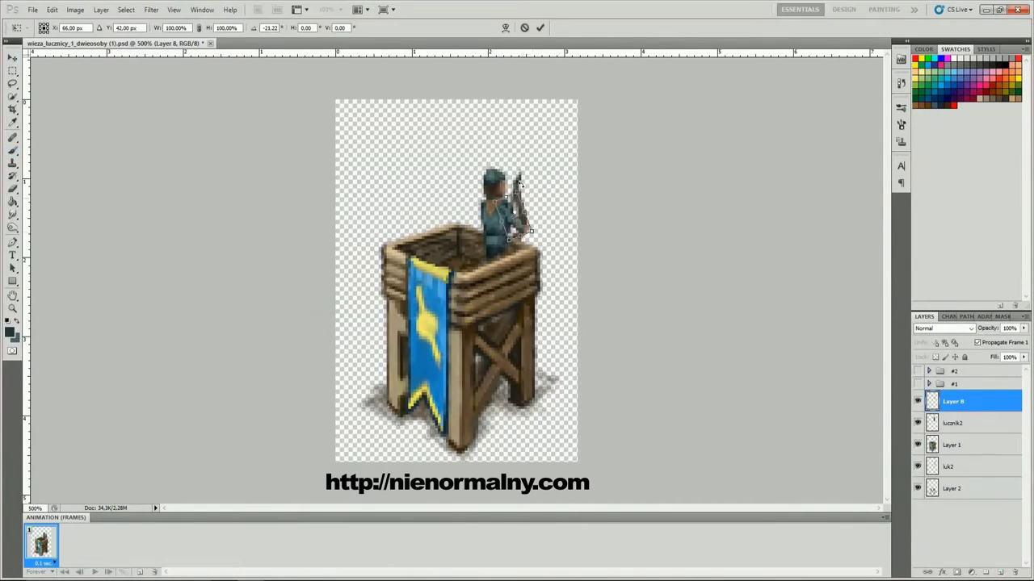
pyautogui.press('Return')
# Put Layer 8, lucznik2 and luk2 each into its own group
pyautogui.hotkey('ctrl', 'g')
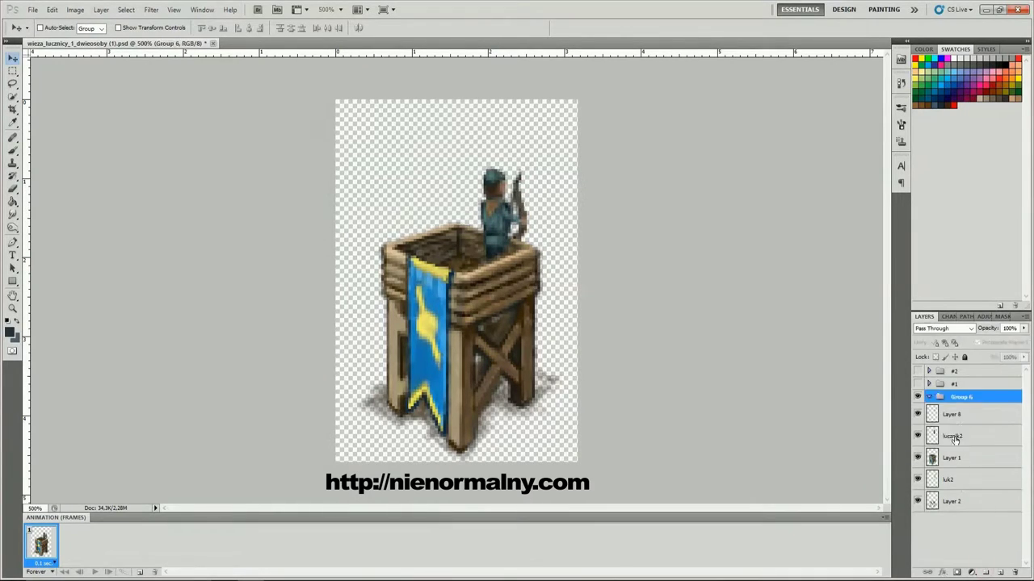
pyautogui.click(957, 432)
pyautogui.hotkey('ctrl', 'g')
pyautogui.click(960, 488)
pyautogui.hotkey('ctrl', 'g')
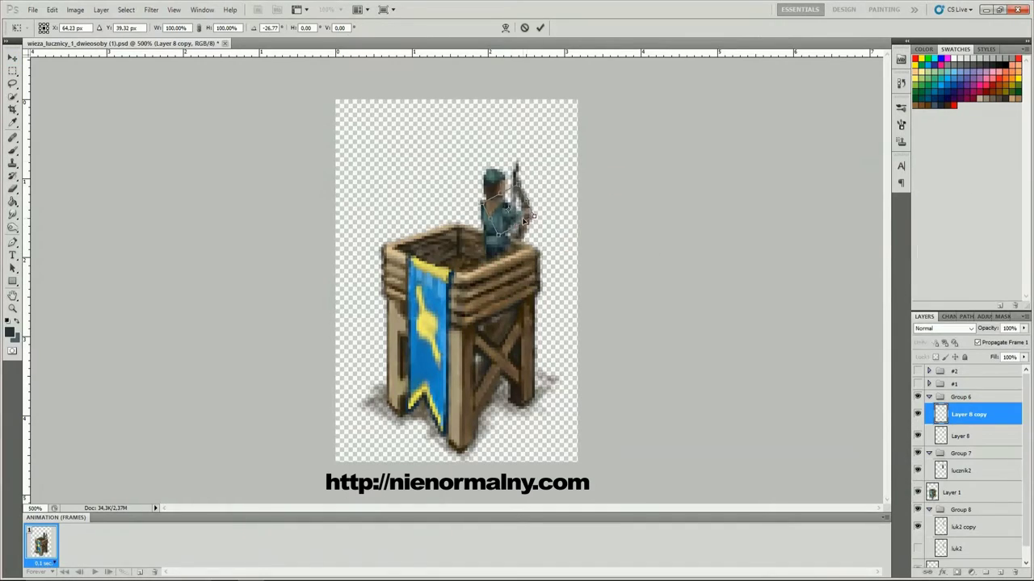
# Duplicate Layer 8 and add copies with the bow rotated further
pyautogui.press('Return')
pyautogui.click(918, 436)
pyautogui.click(952, 529)
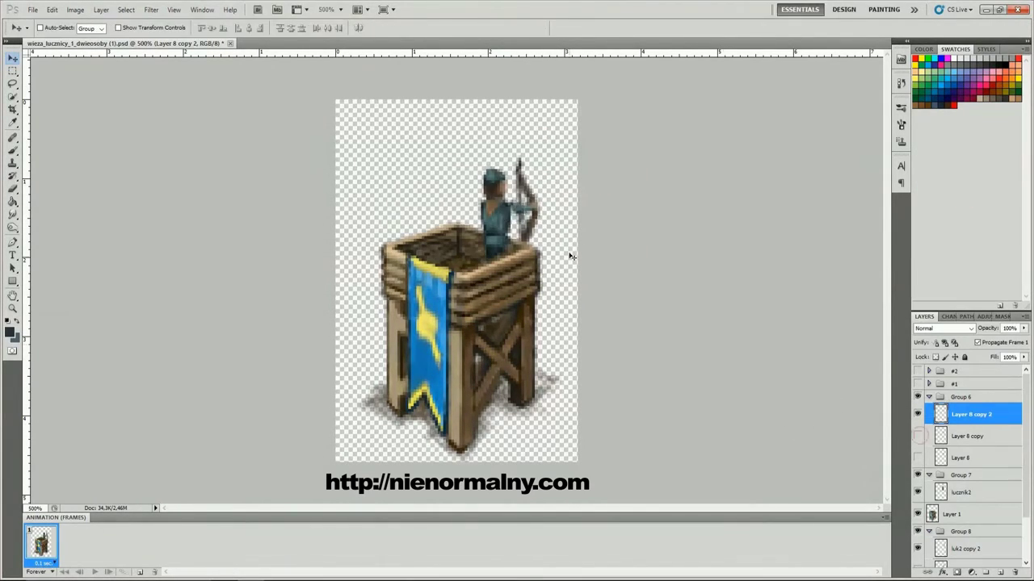
pyautogui.press('b')
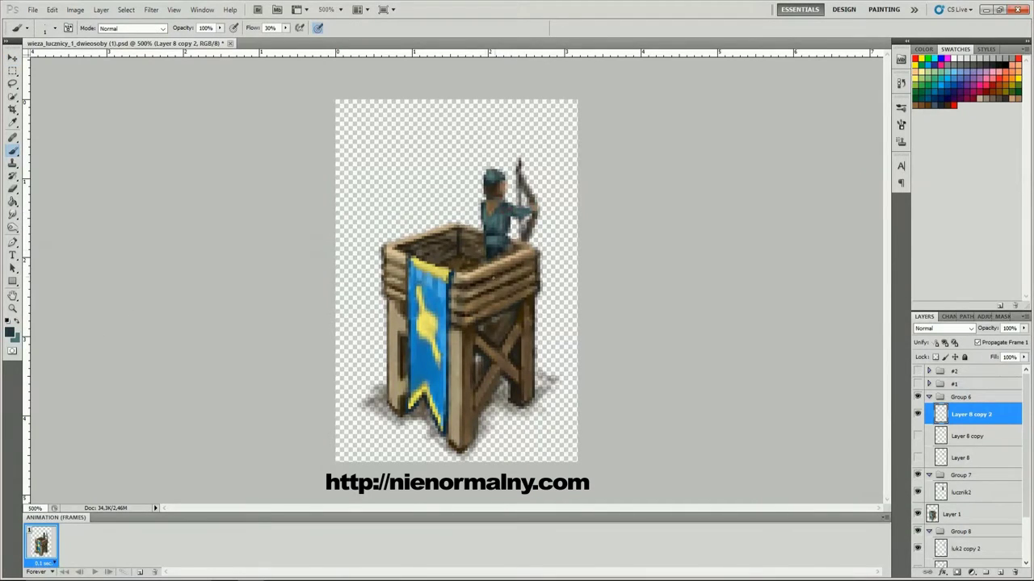
# Duplicate the latest bow layer twice and rotate the newest copy
pyautogui.scroll(-2, 953, 482)
pyautogui.rightClick(965, 513)
pyautogui.click(953, 274)
pyautogui.press('Return')
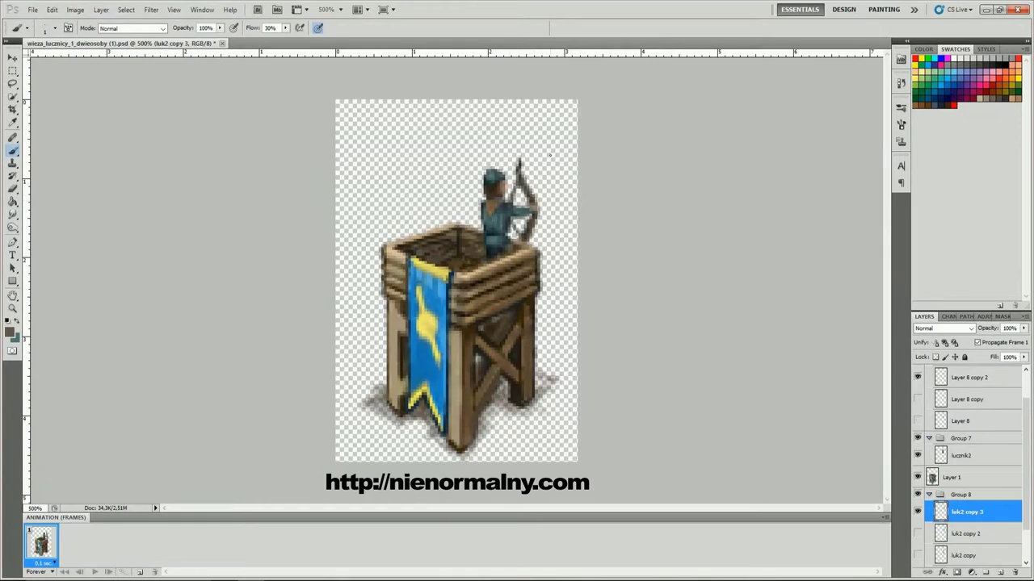
pyautogui.hotkey('ctrl', 'j')
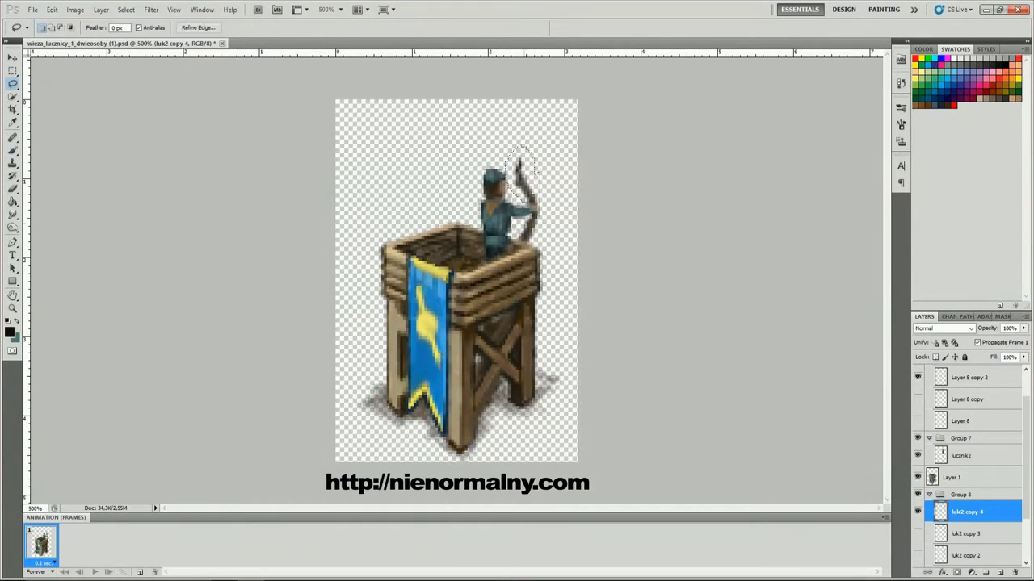
pyautogui.hotkey('ctrl', 't')
pyautogui.press('Return')
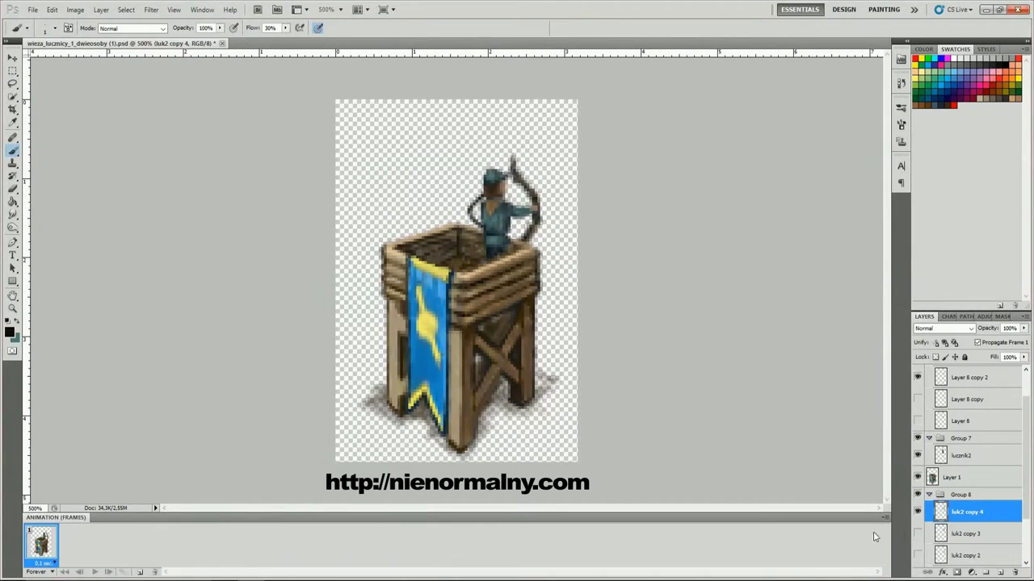
# Add new empty layers up to Layer 12 and move Layer 12 just above Layer 1
pyautogui.click(1000, 571)
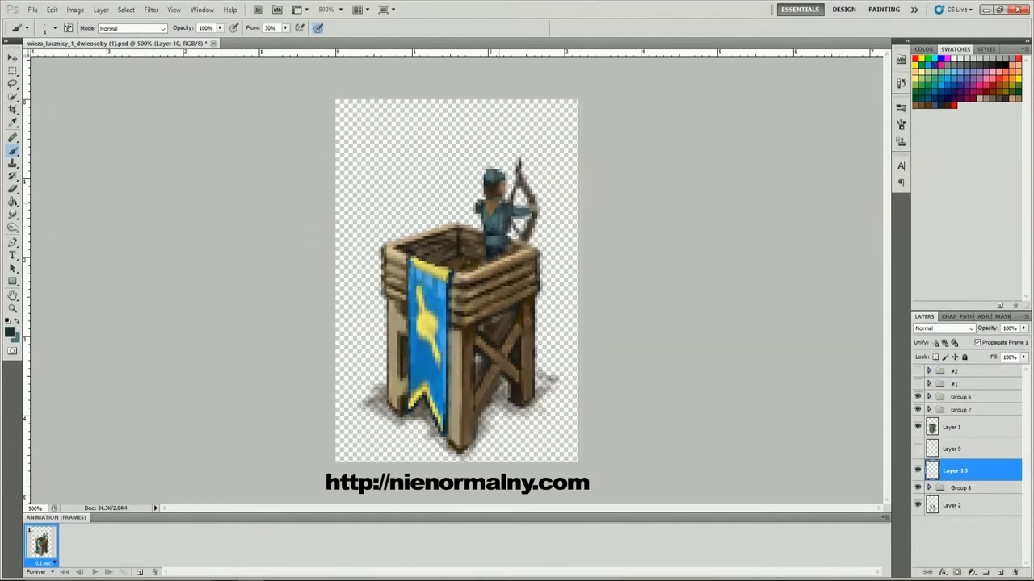
pyautogui.click(1000, 572)
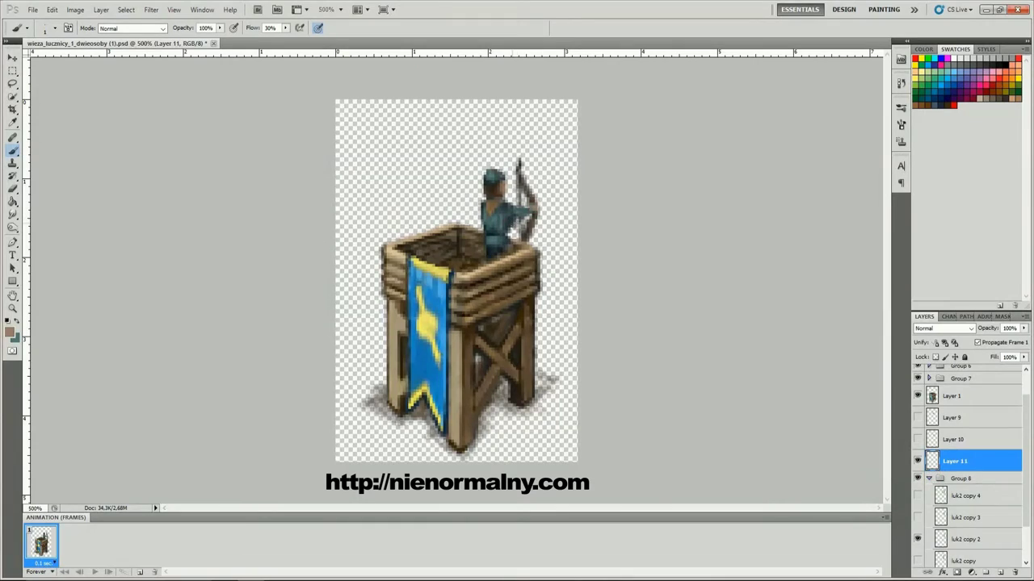
pyautogui.click(918, 539)
pyautogui.hotkey('ctrl', 'shift', 'alt', 'n')
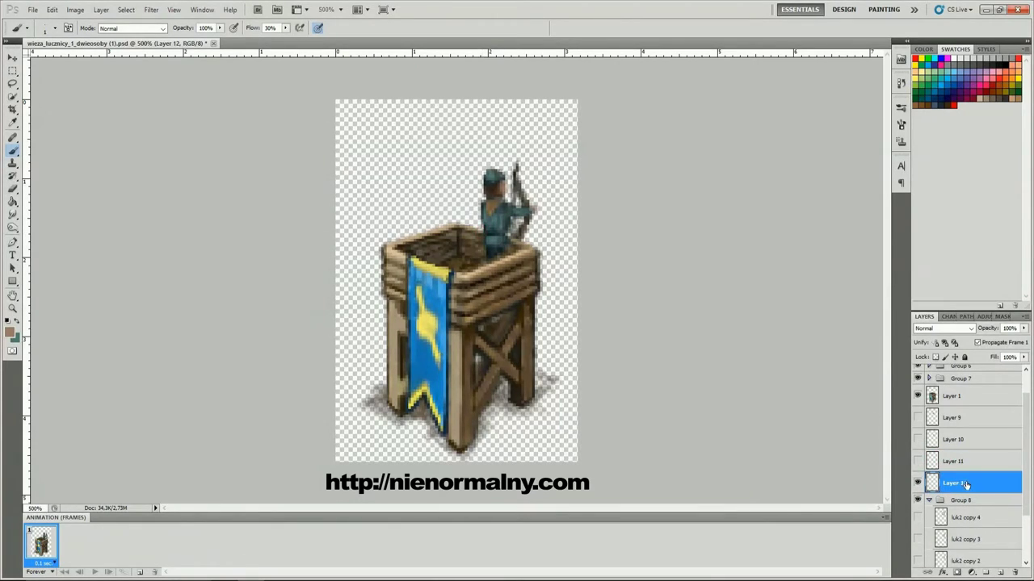
pyautogui.moveTo(966, 485); pyautogui.dragTo(961, 388)
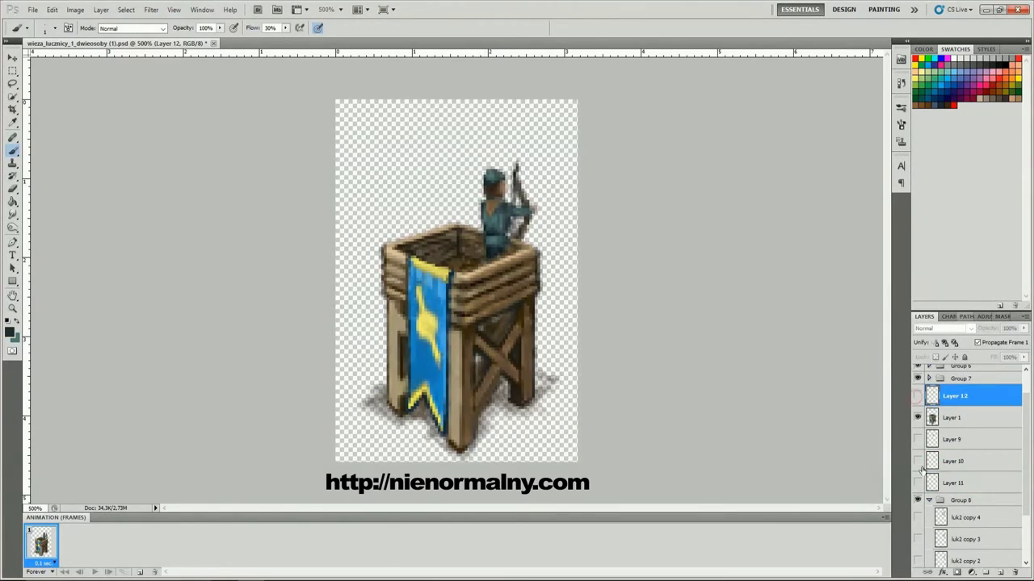
# Add frames 2–4, showing Layer 12, Layer 10 and luk2 copy 2 in turn
pyautogui.click(140, 572)
pyautogui.click(918, 377)
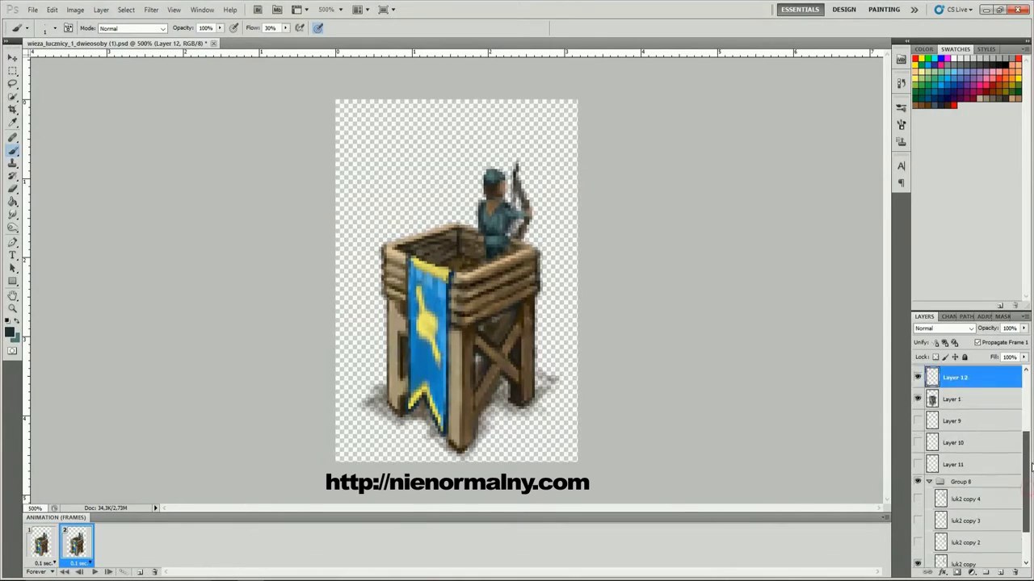
pyautogui.scroll(-1, 1025, 465)
pyautogui.click(140, 572)
pyautogui.click(140, 572)
pyautogui.click(918, 414)
pyautogui.click(917, 515)
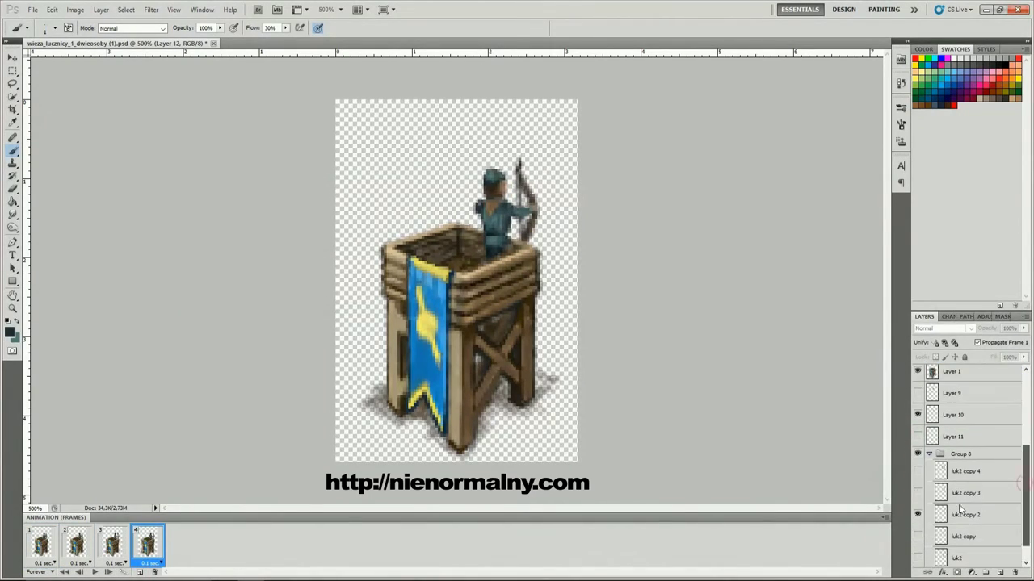
# Add frames 5–8 with changing bow poses and play the loop preview
pyautogui.click(153, 572)
pyautogui.click(140, 572)
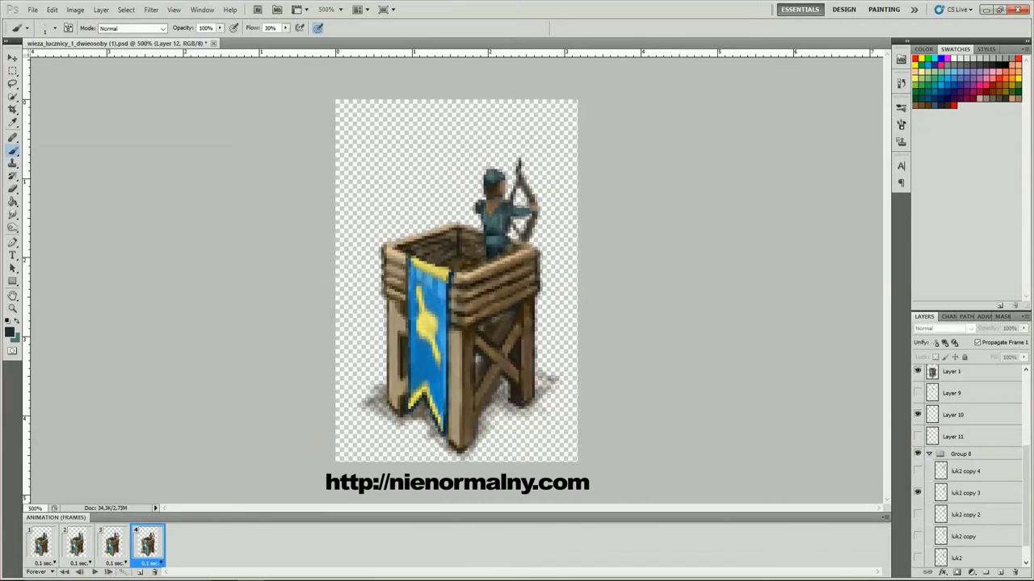
pyautogui.click(140, 572)
pyautogui.click(140, 571)
pyautogui.scroll(1, 970, 453)
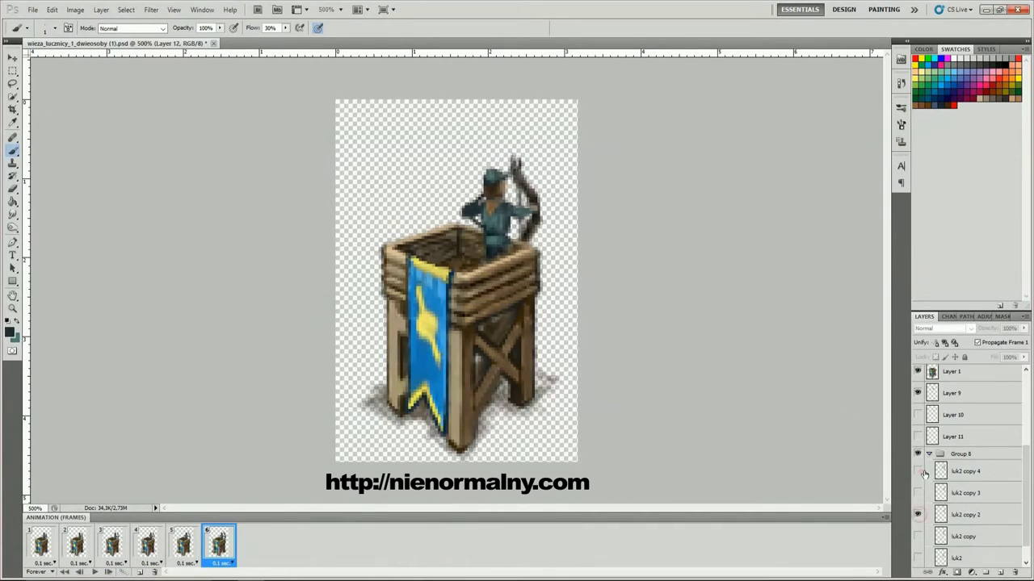
pyautogui.click(139, 572)
pyautogui.click(917, 546)
pyautogui.click(140, 572)
pyautogui.click(917, 512)
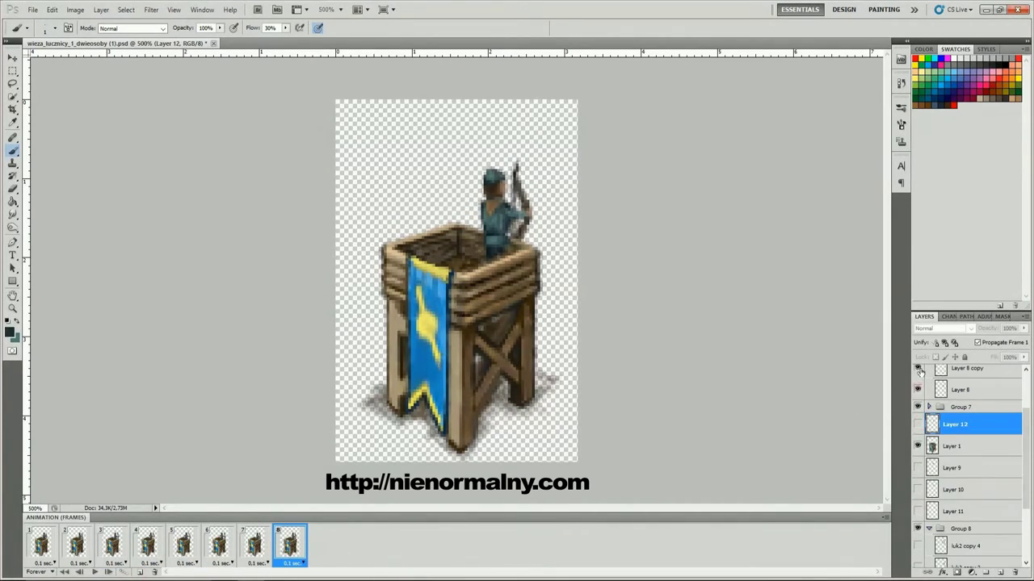
pyautogui.scroll(-1, 969, 453)
pyautogui.click(94, 572)
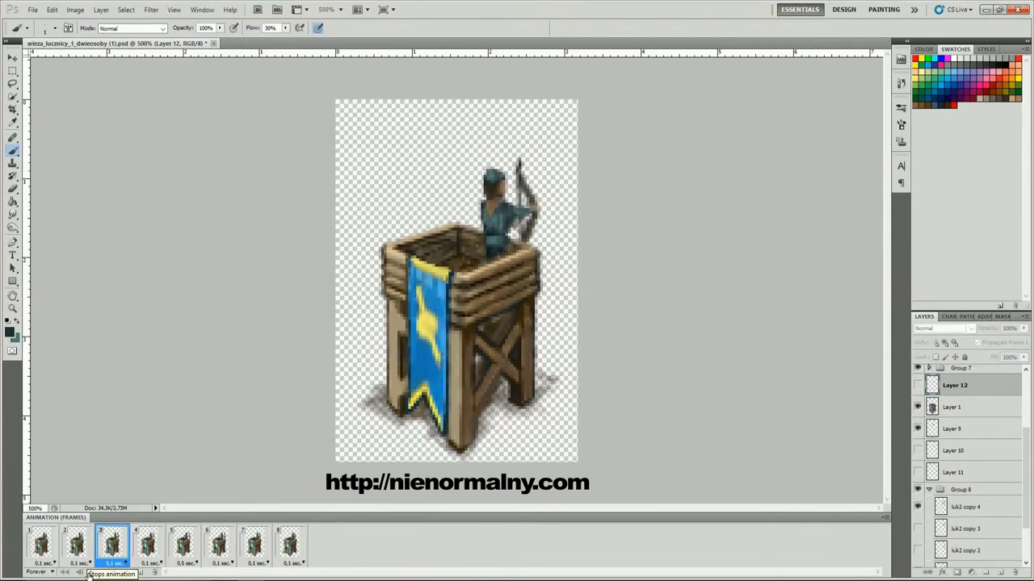
# Group the bow pose layers 9 to 12 into Group 9
pyautogui.click(953, 429)
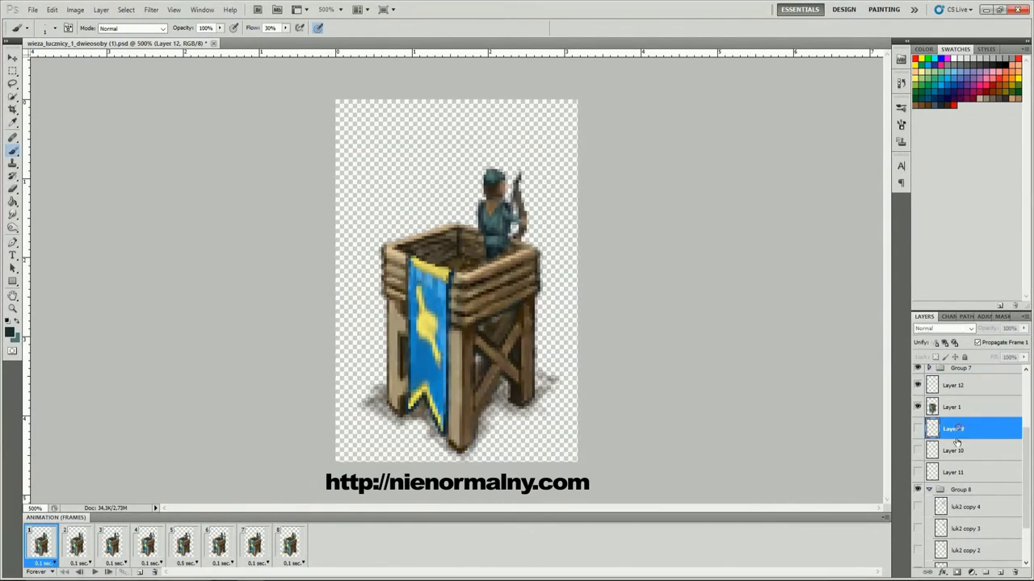
pyautogui.keyDown('shift'); pyautogui.click(953, 472); pyautogui.keyUp('shift')
pyautogui.hotkey('ctrl', 'g')
pyautogui.scroll(-1, 953, 491)
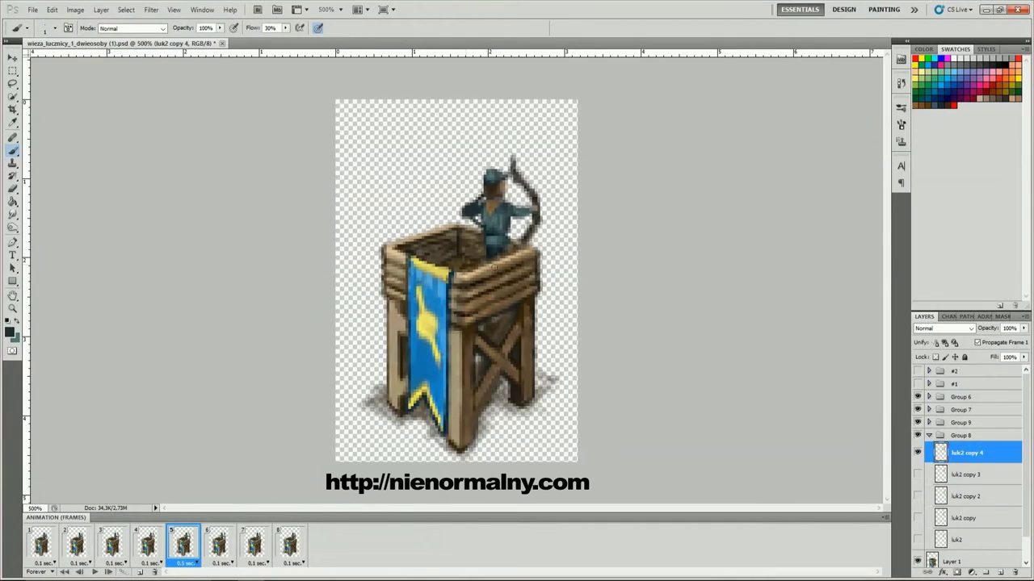
# Duplicate the archer layer group as '#2 tył'
pyautogui.doubleClick(965, 397)
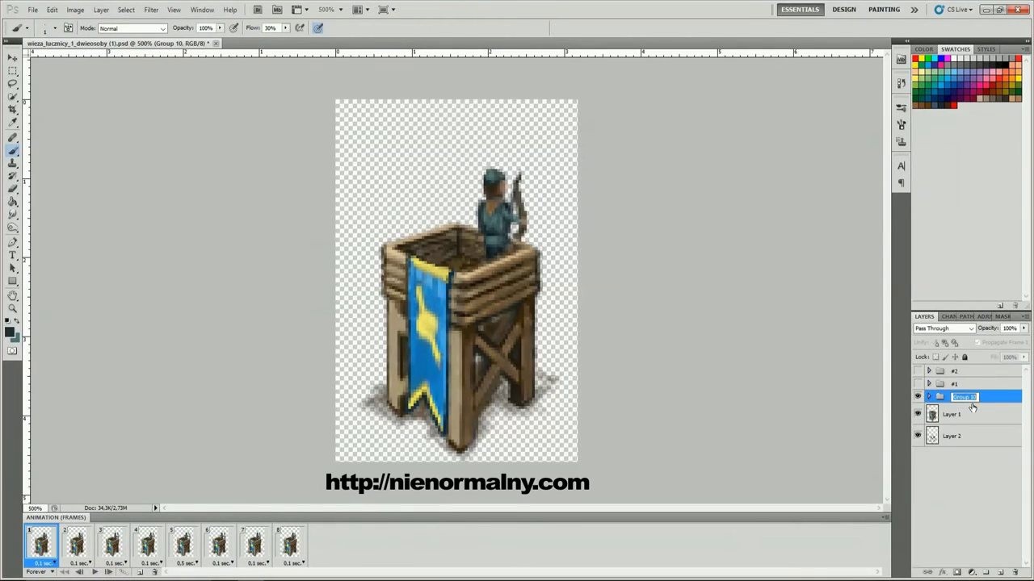
pyautogui.rightClick(965, 397)
pyautogui.click(964, 423)
pyautogui.write('#2 tył')
pyautogui.press('Return')
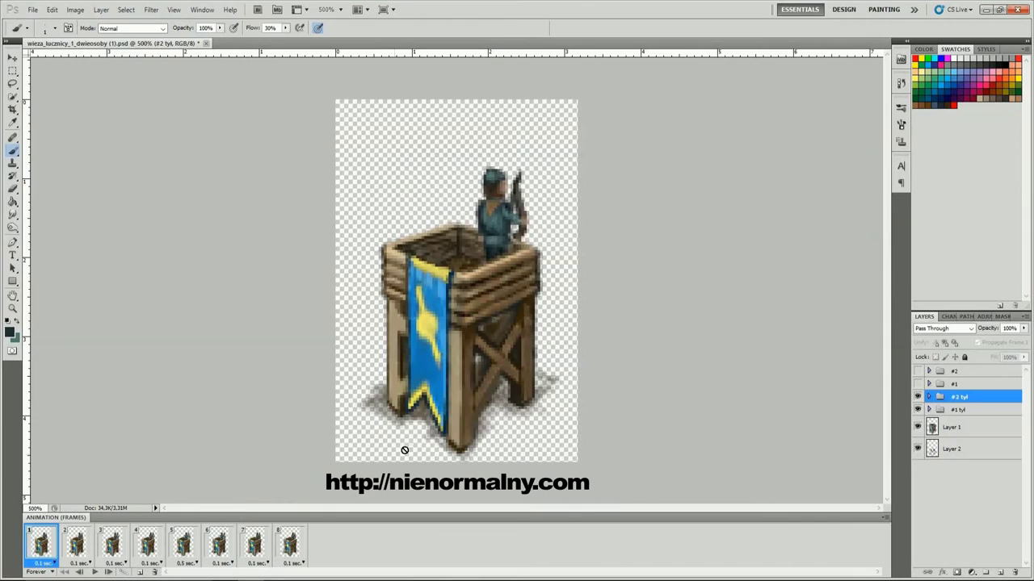
# Flip the duplicated archer group horizontally so it stands on the tower's left
pyautogui.hotkey('ctrl', 't')
pyautogui.rightClick(517, 218)
pyautogui.click(568, 372)
pyautogui.press('Return')
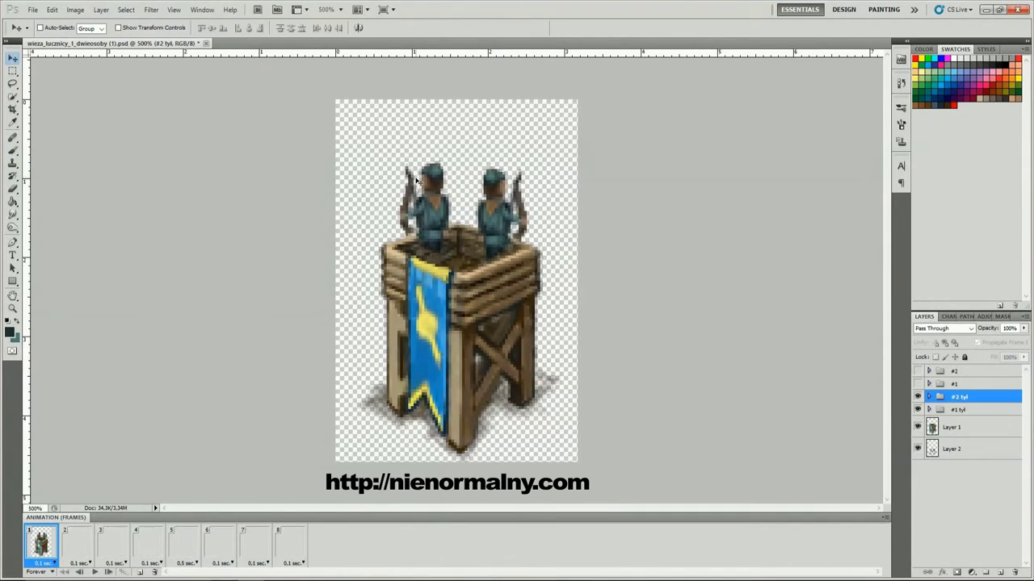
# Expand #2 tył and Group 7, select the lucznik2 layer, and switch to the Brush
pyautogui.click(928, 397)
pyautogui.click(937, 423)
pyautogui.click(969, 439)
pyautogui.press('b')
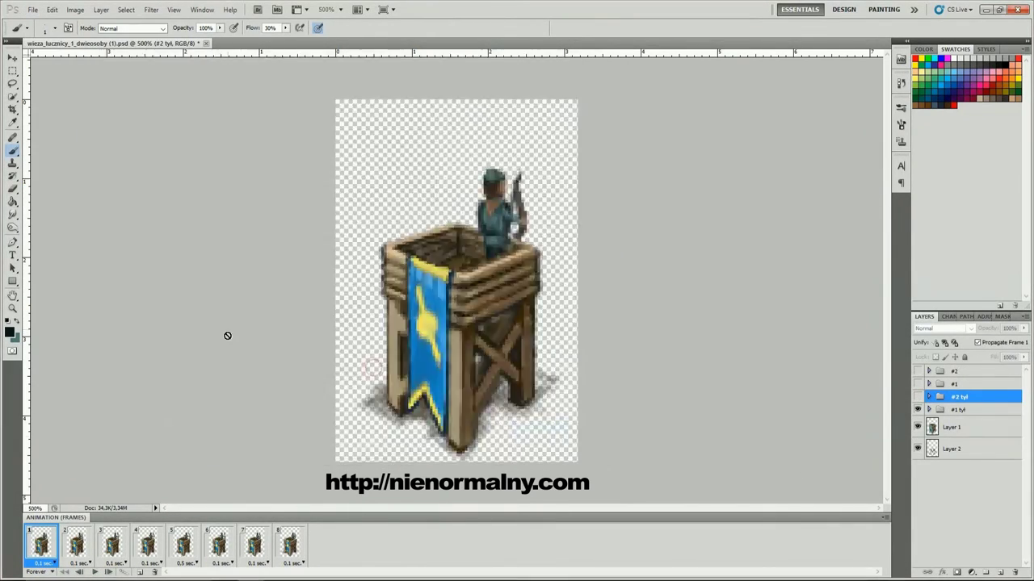
# Step through animation frames 2–6, adjusting the left archer's layers for each pose
pyautogui.click(76, 545)
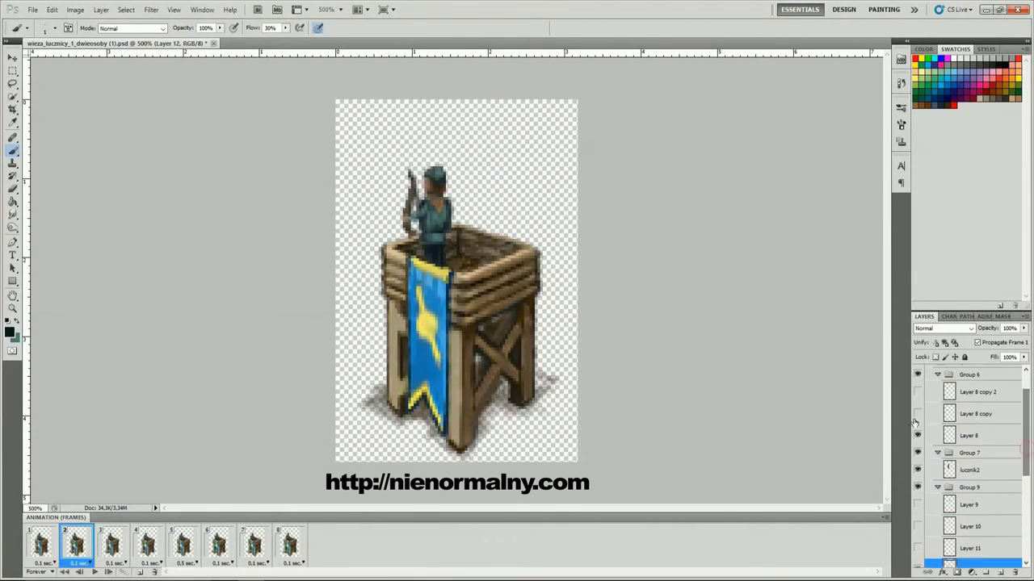
pyautogui.click(111, 546)
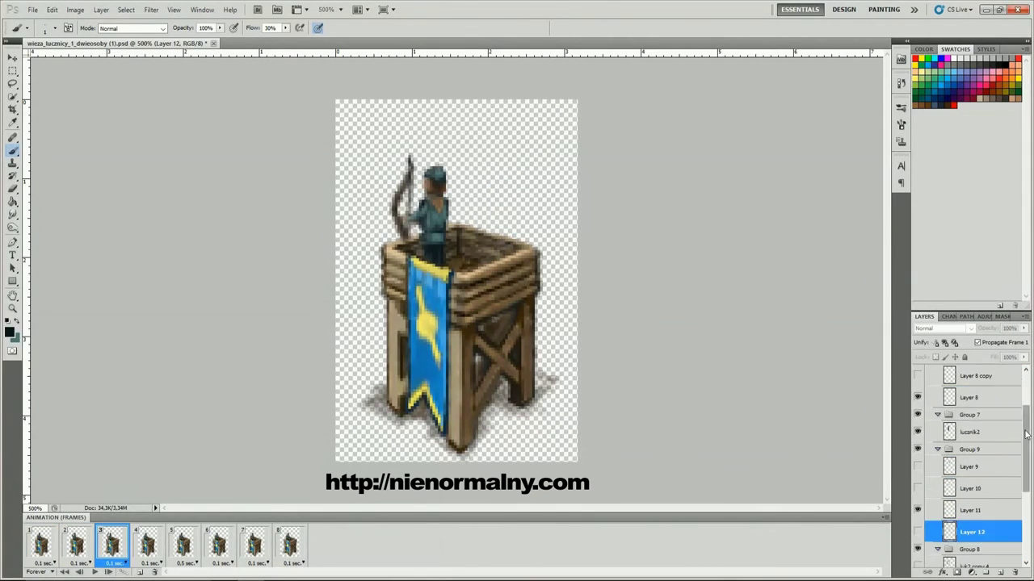
pyautogui.click(148, 545)
pyautogui.click(182, 545)
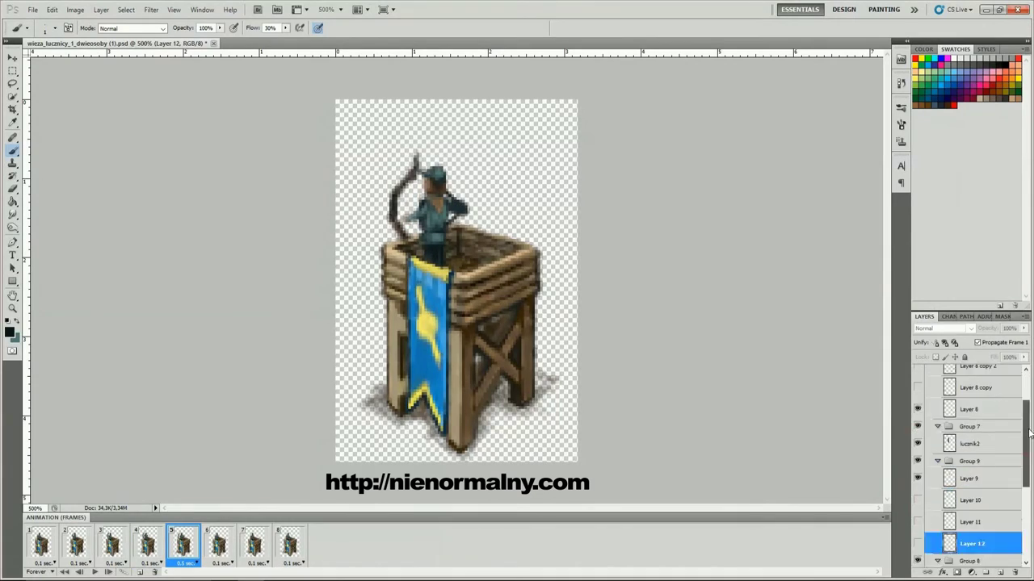
pyautogui.click(218, 545)
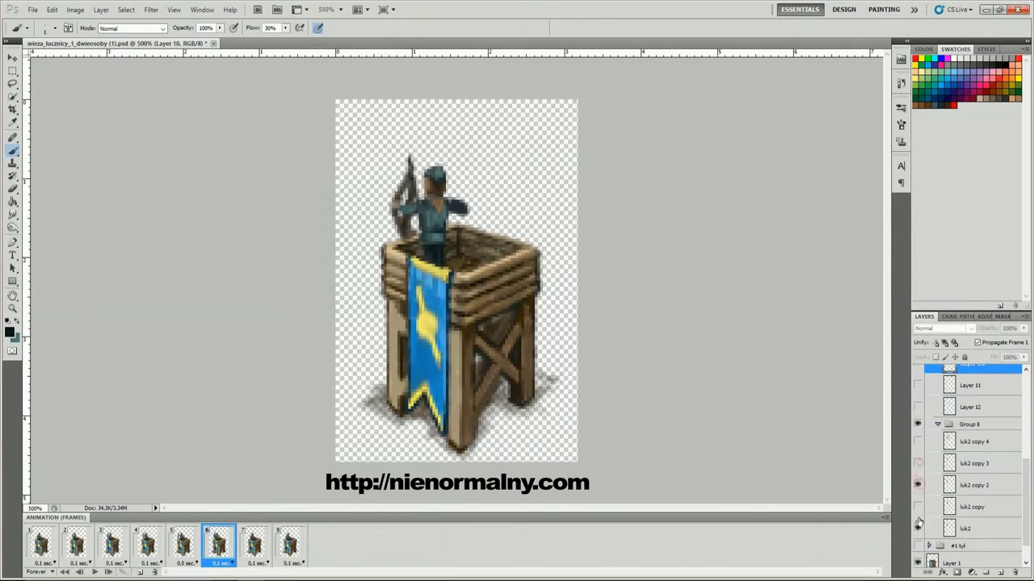
pyautogui.moveTo(1026, 436); pyautogui.dragTo(1026, 482)
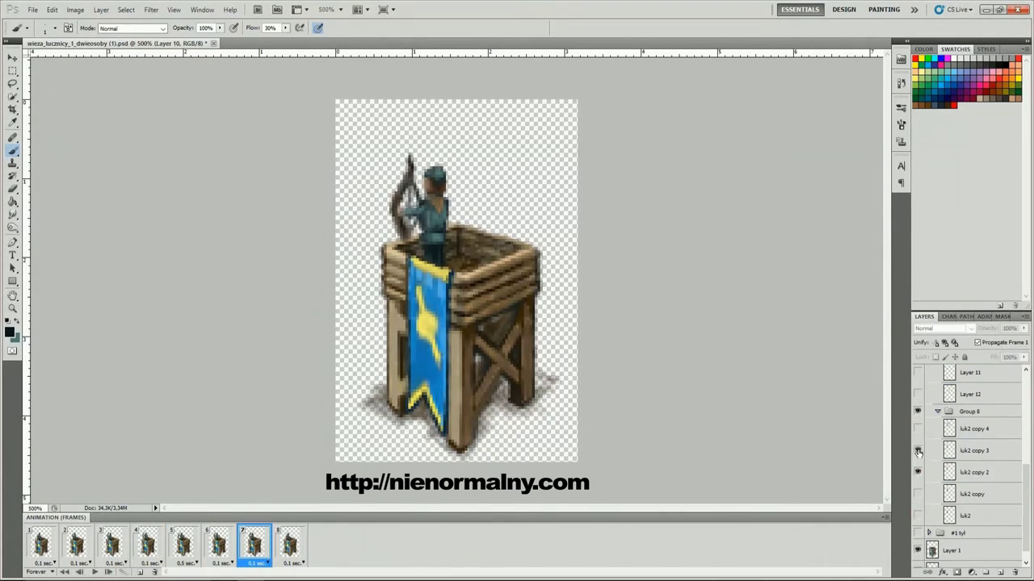
# Preview the loop, stop on frame 4, adjust layers, and replay the animation
pyautogui.click(93, 572)
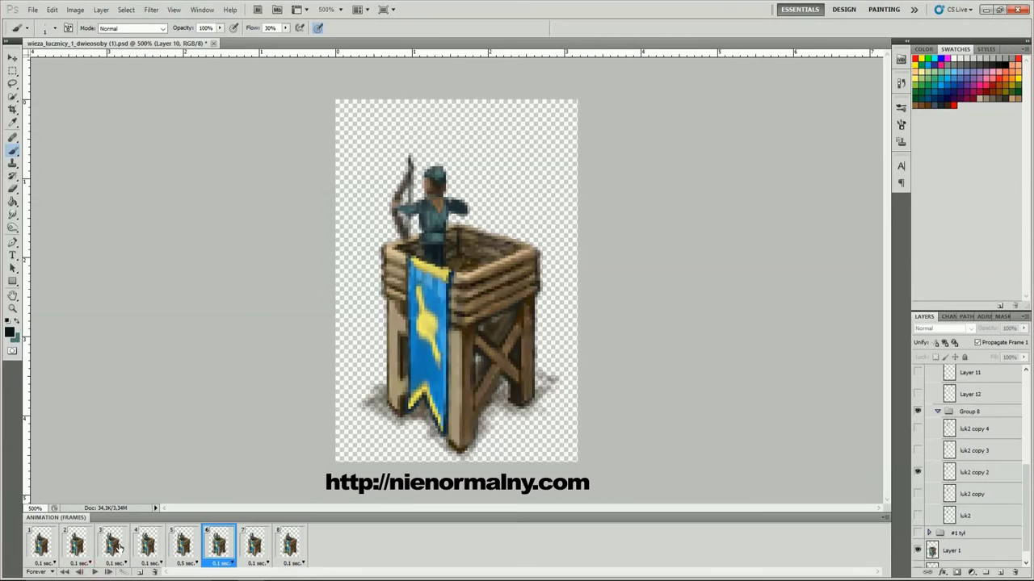
pyautogui.click(164, 547)
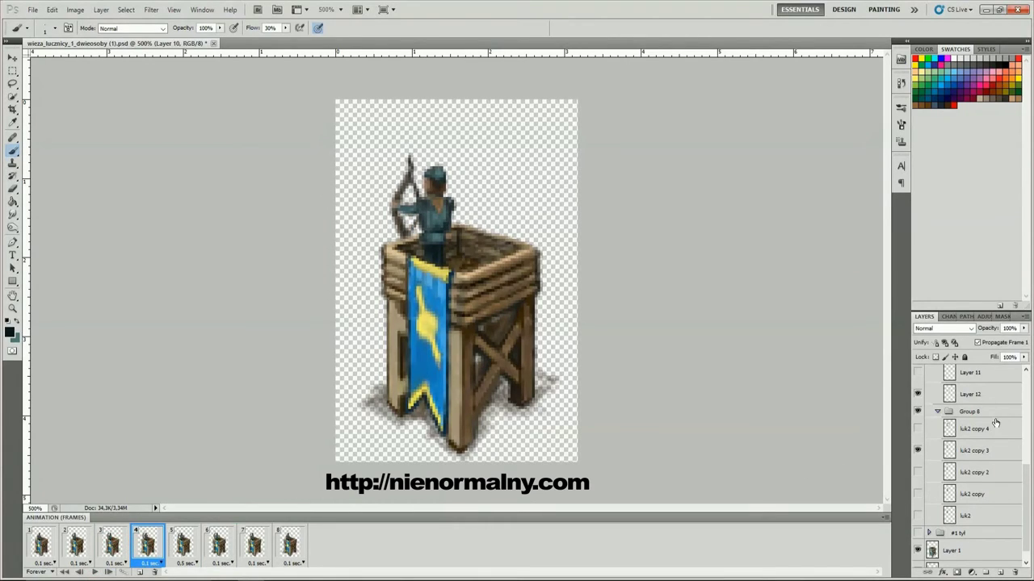
pyautogui.moveTo(1028, 481); pyautogui.dragTo(1031, 451)
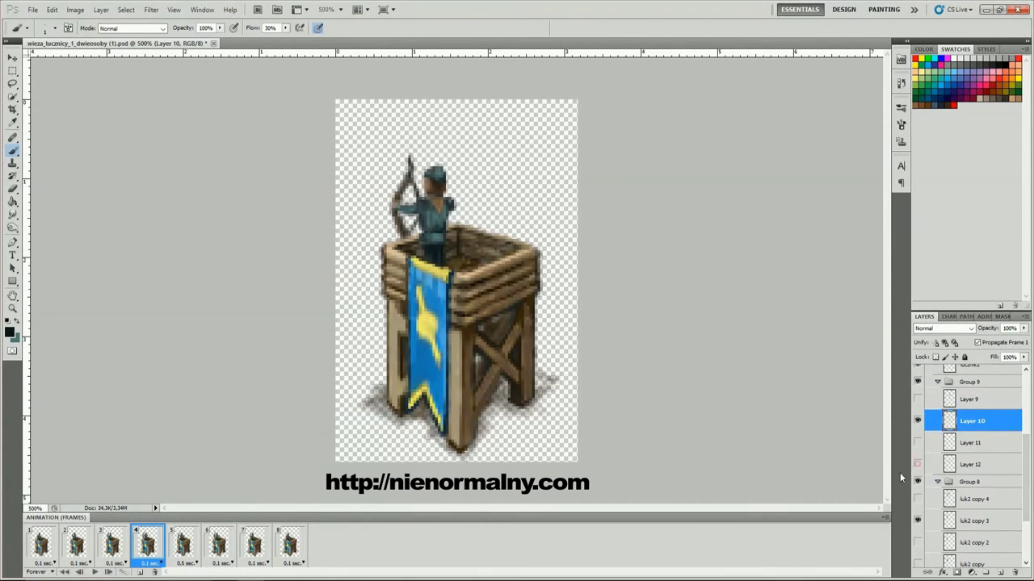
pyautogui.click(113, 549)
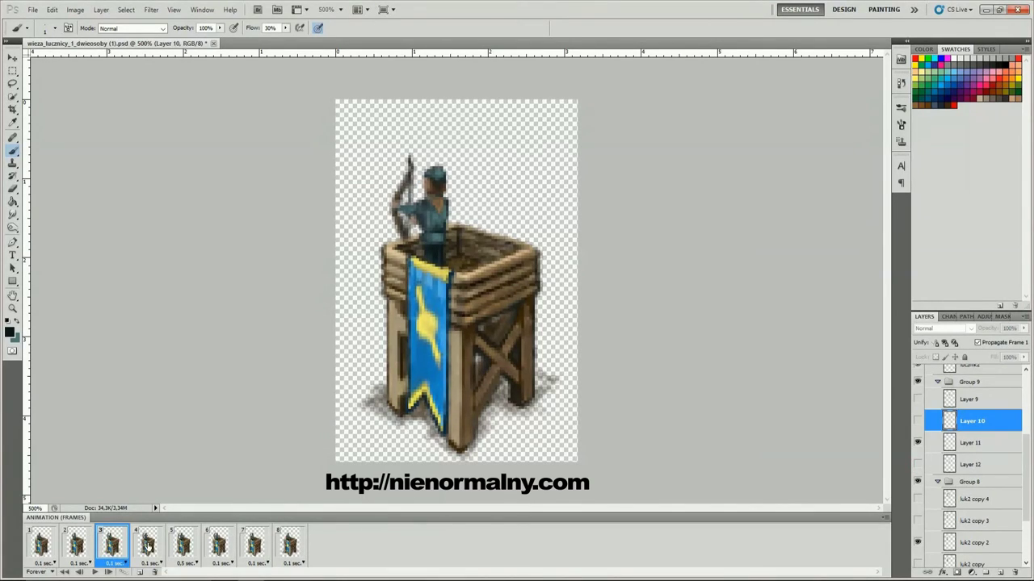
pyautogui.click(148, 549)
pyautogui.click(94, 572)
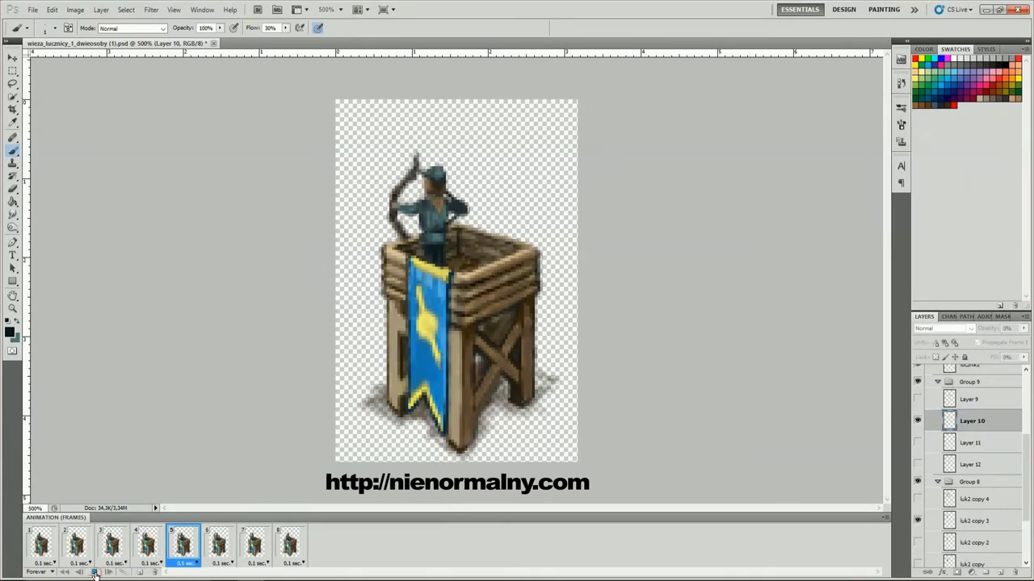